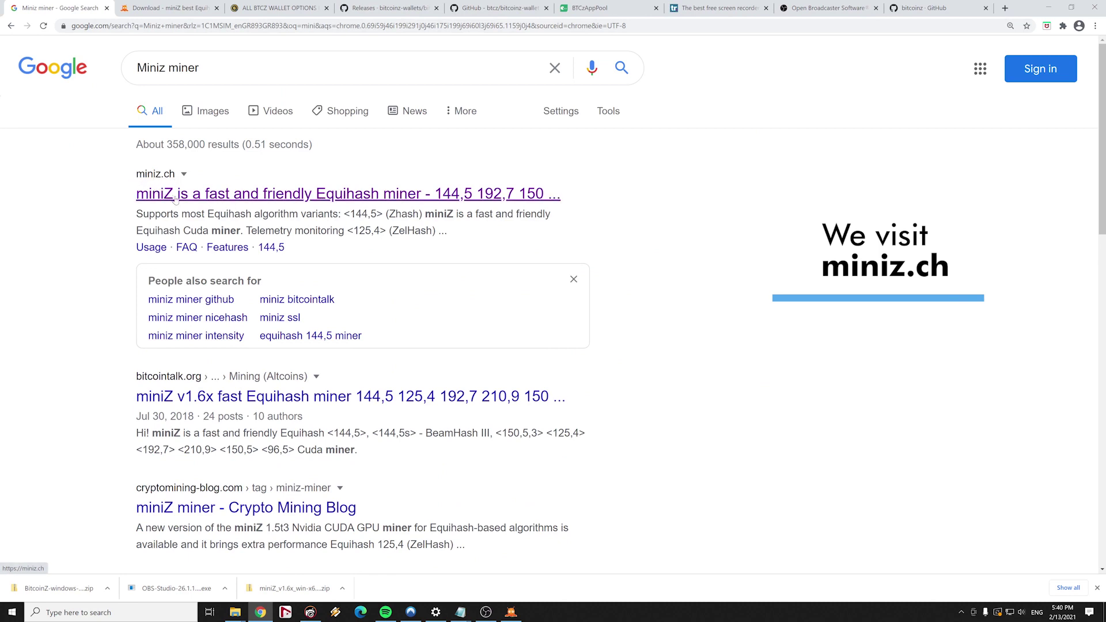
- Open the miniZ miner website from the search results and go to its latest-version download page
left_click(175, 196)
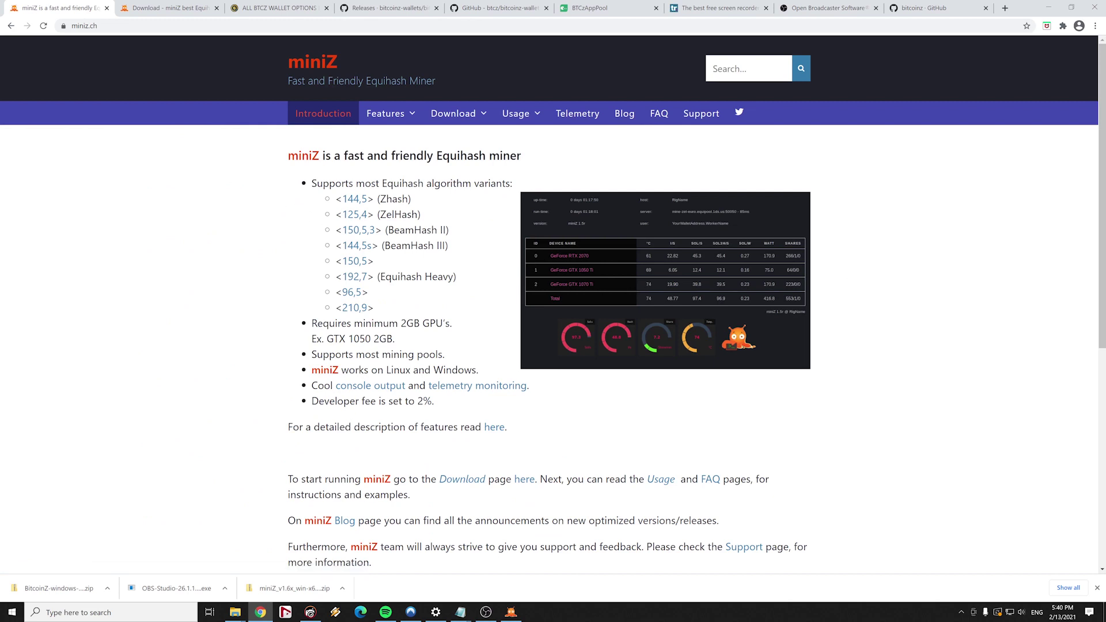
left_click_drag(308, 324, 364, 339)
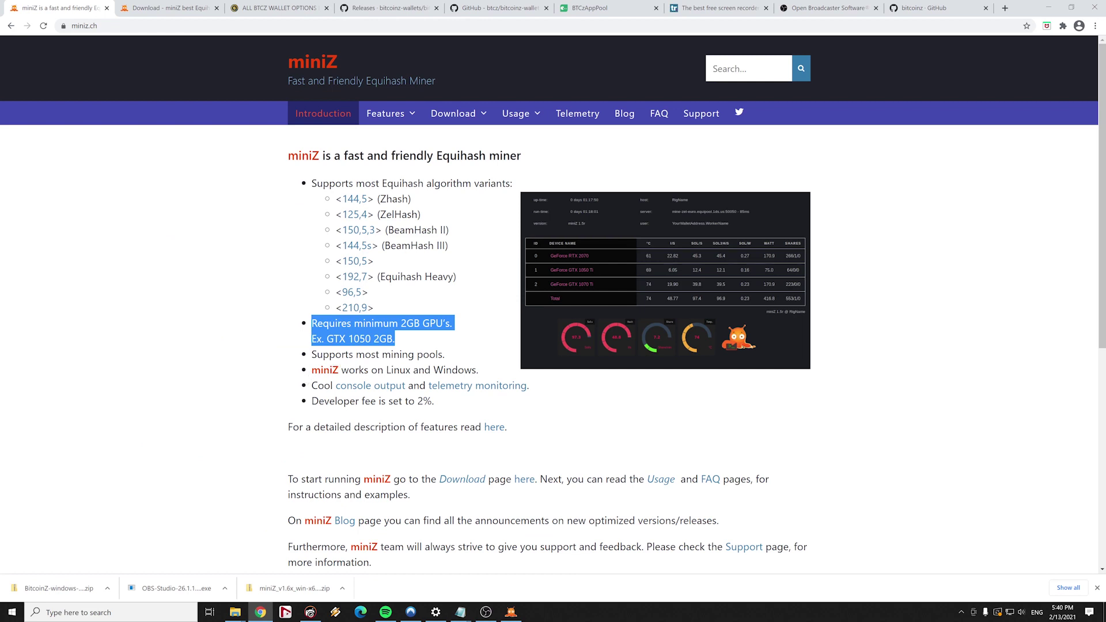
left_click_drag(391, 370, 478, 370)
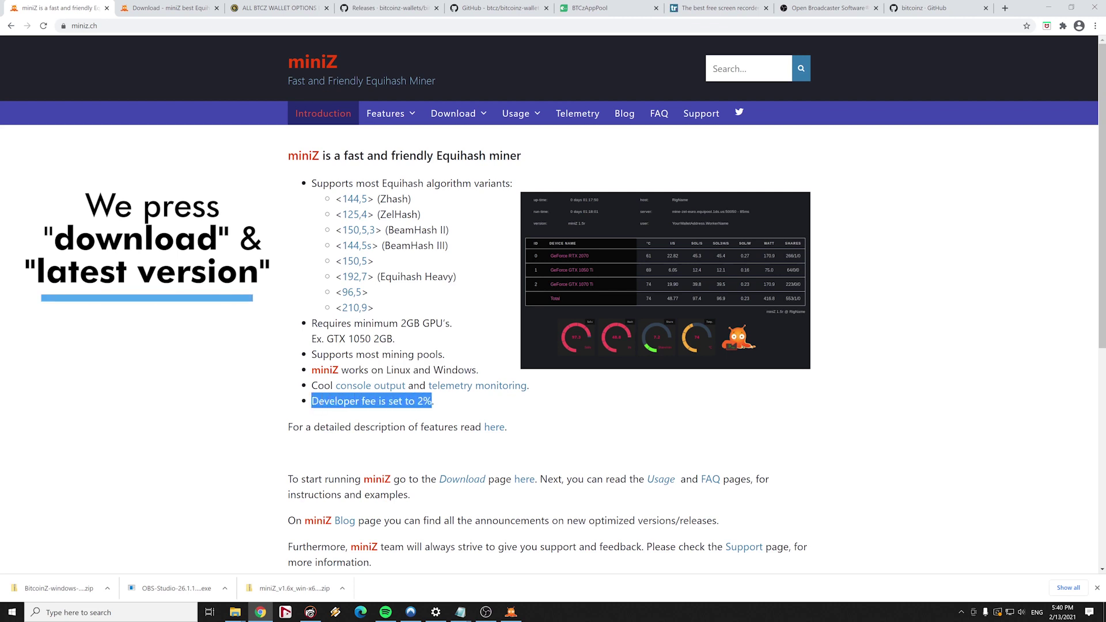
mouse_move(467, 119)
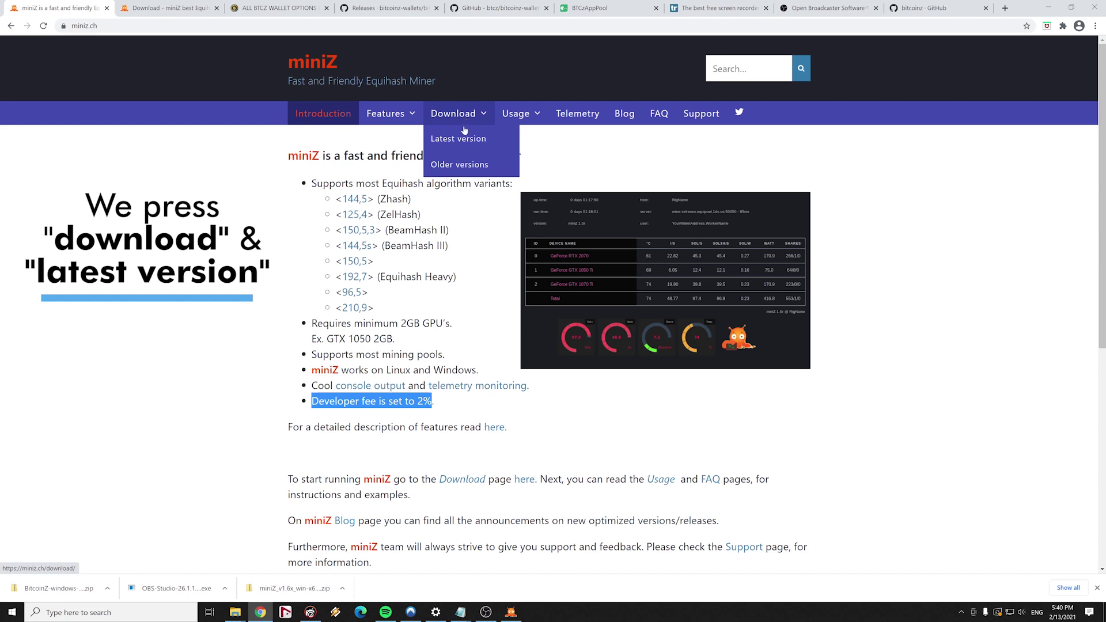
left_click(462, 139)
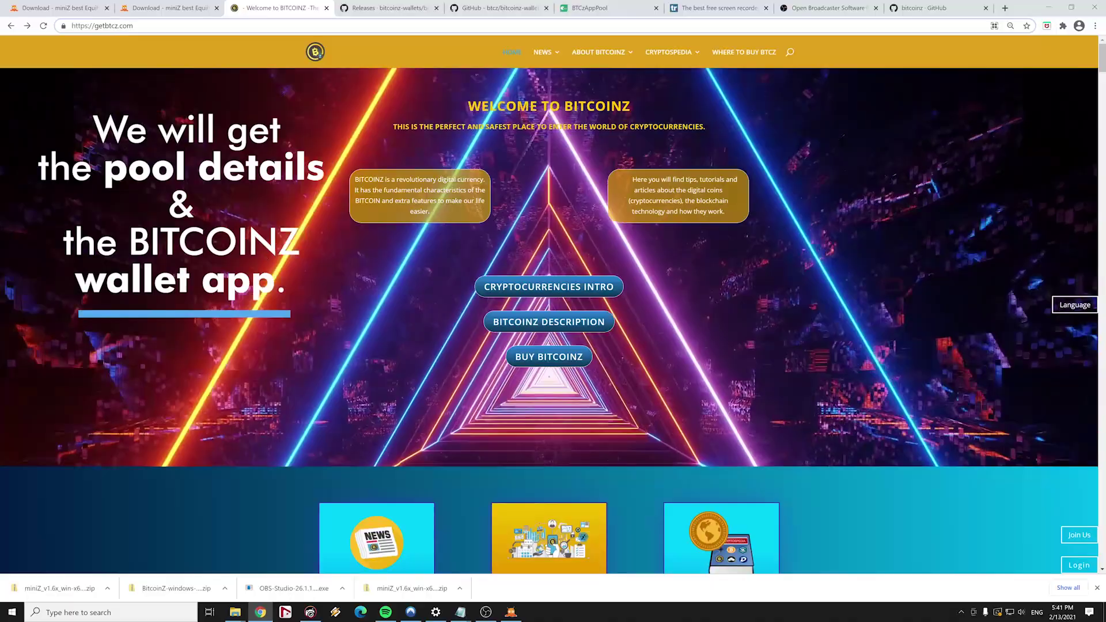
- Open the Mining BitcoinZ page of the getbtcz.com website
left_click(63, 30)
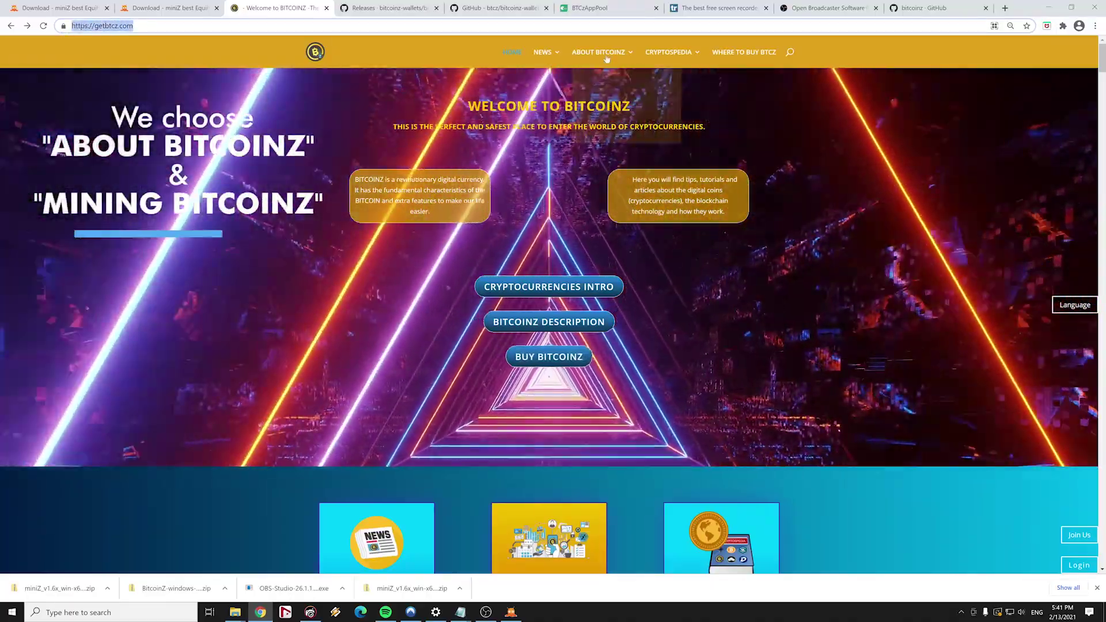
mouse_move(608, 66)
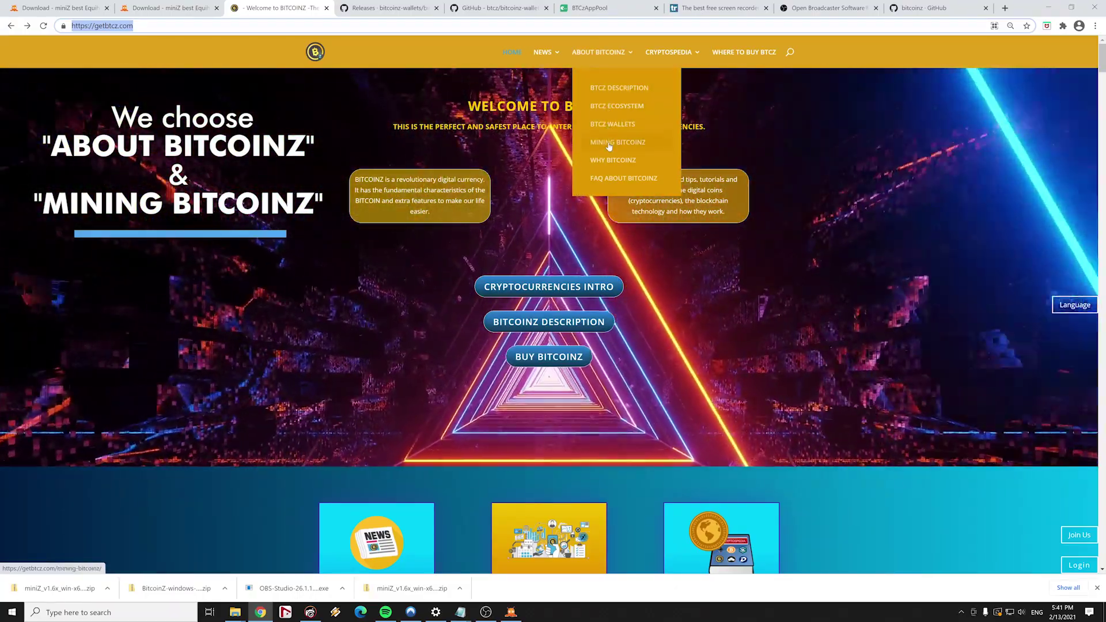
left_click(609, 146)
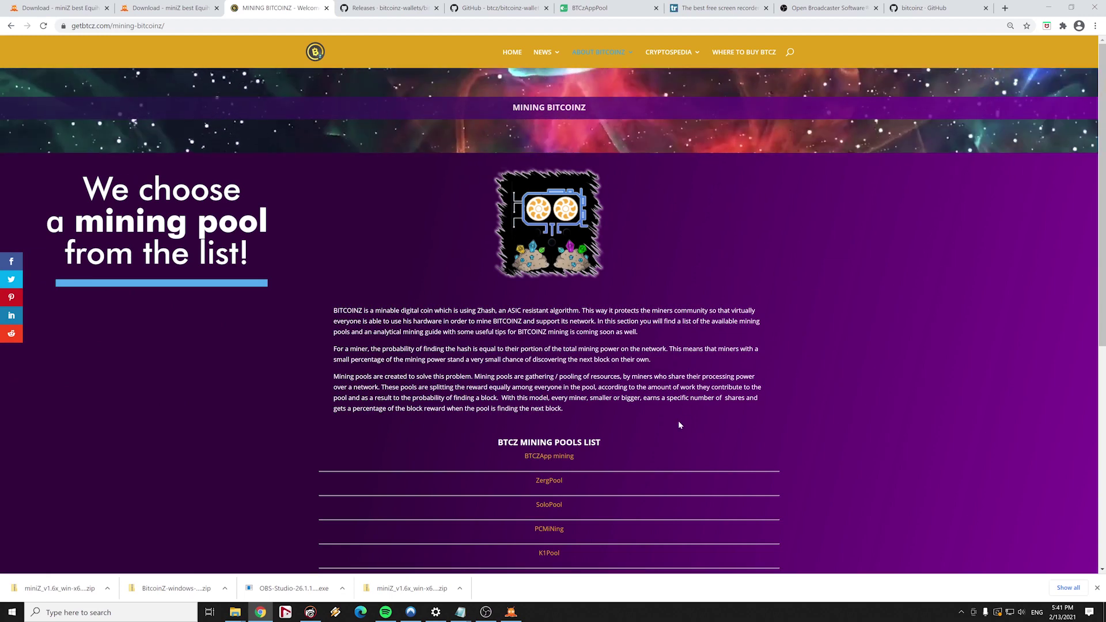
- Look through the BTCZ mining pools list and open the BTCZApp mining pool
scroll(678, 425, "down", 1)
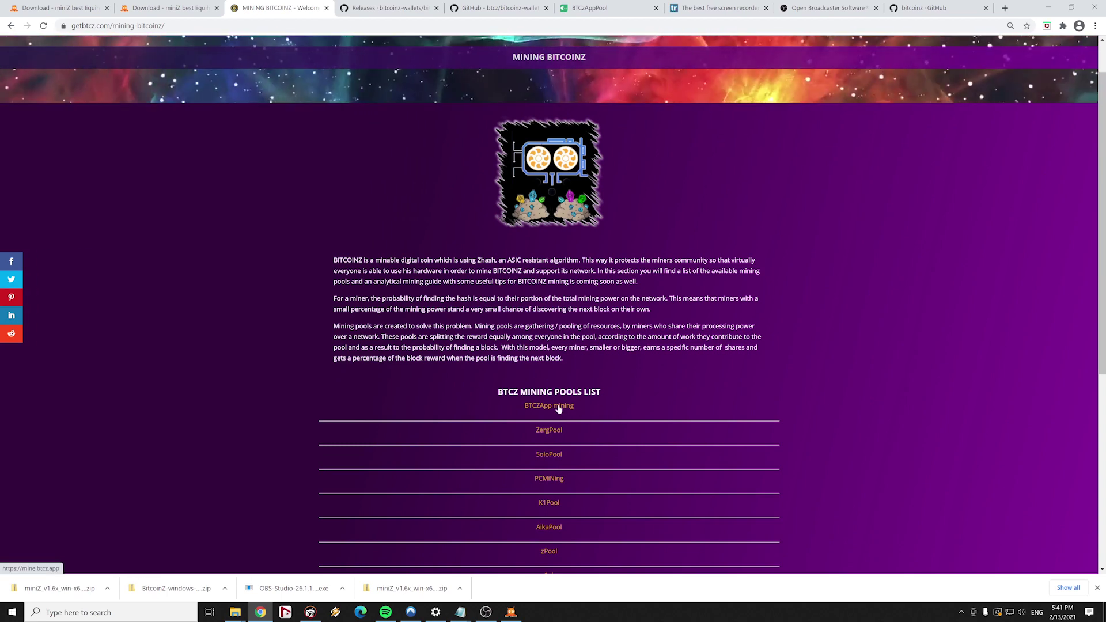
scroll(500, 407, "down", 4)
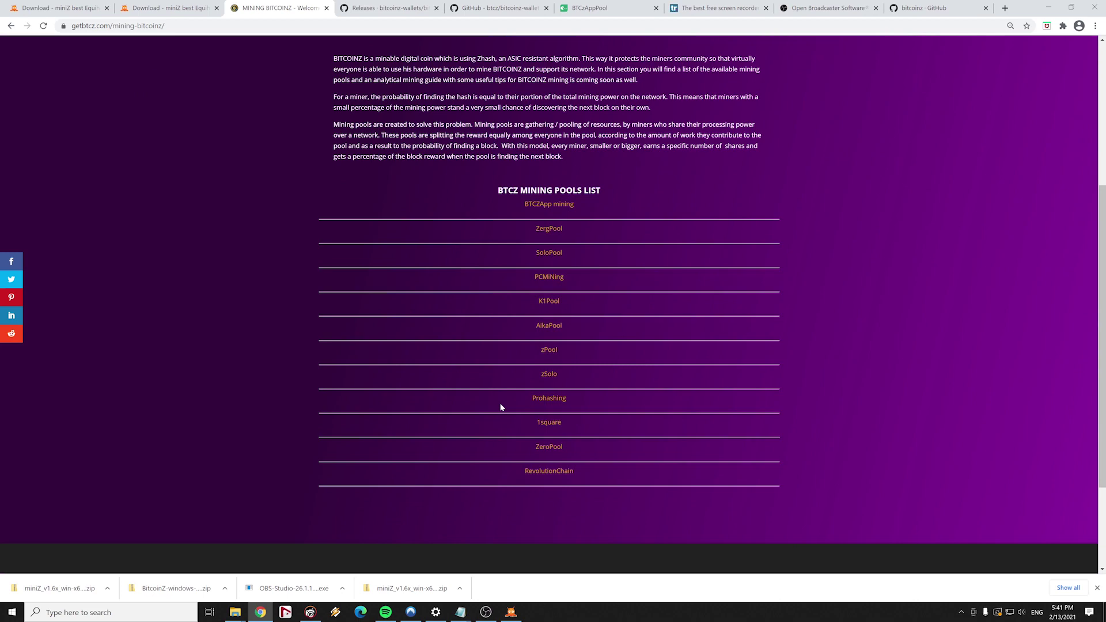
scroll(501, 407, "up", 3)
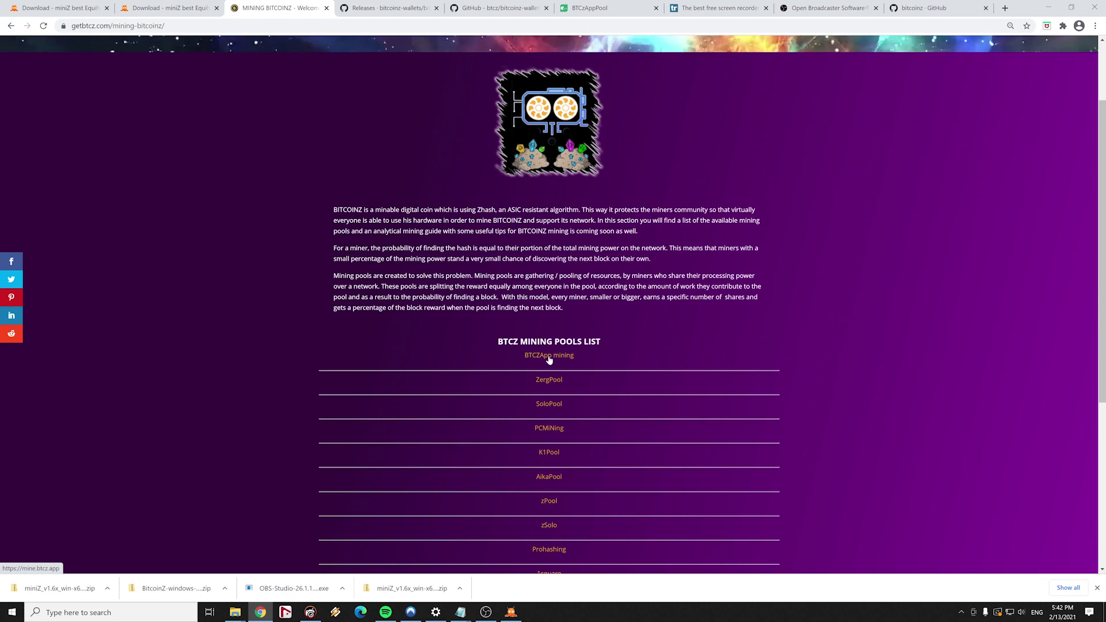
left_click(549, 356)
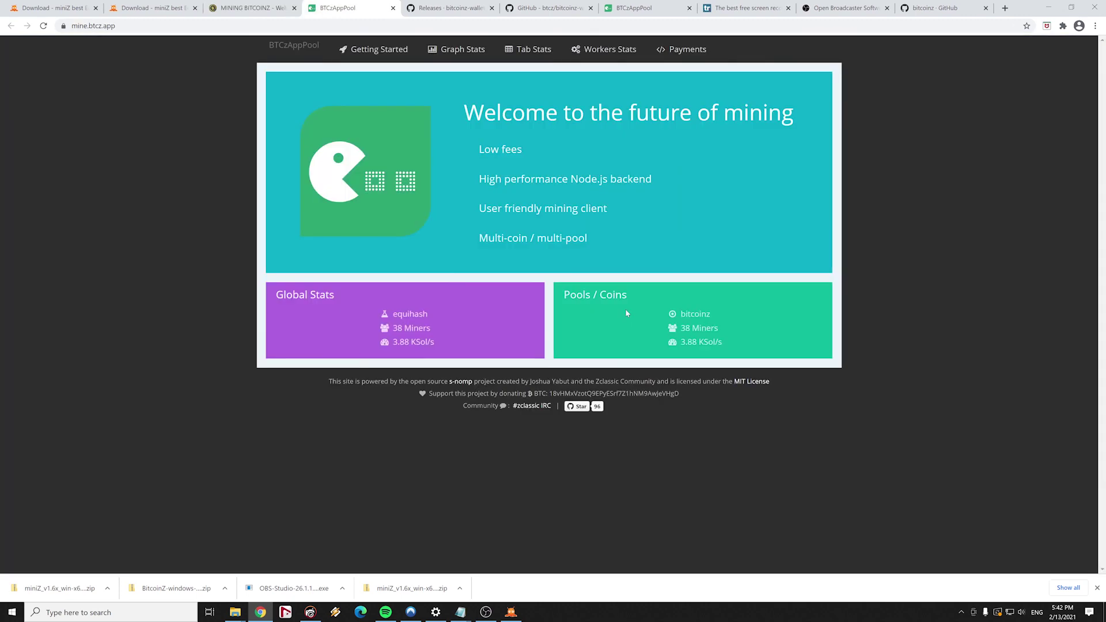
- Open the pool's Getting Started page and show the connection details for the Bitcoinz coin
left_click(388, 56)
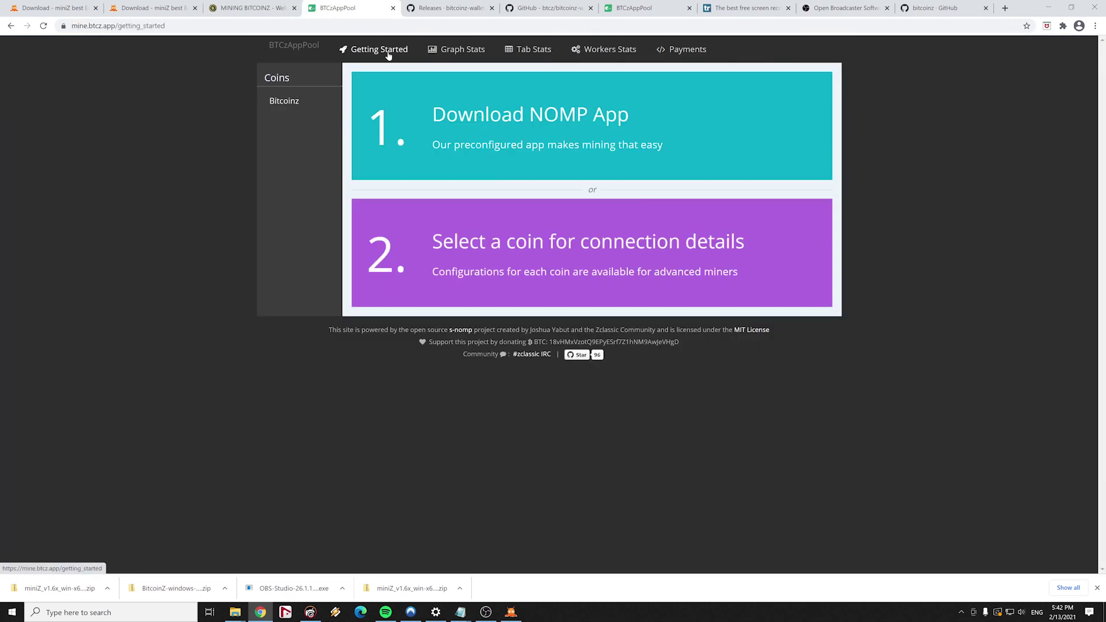
left_click(388, 55)
left_click(279, 102)
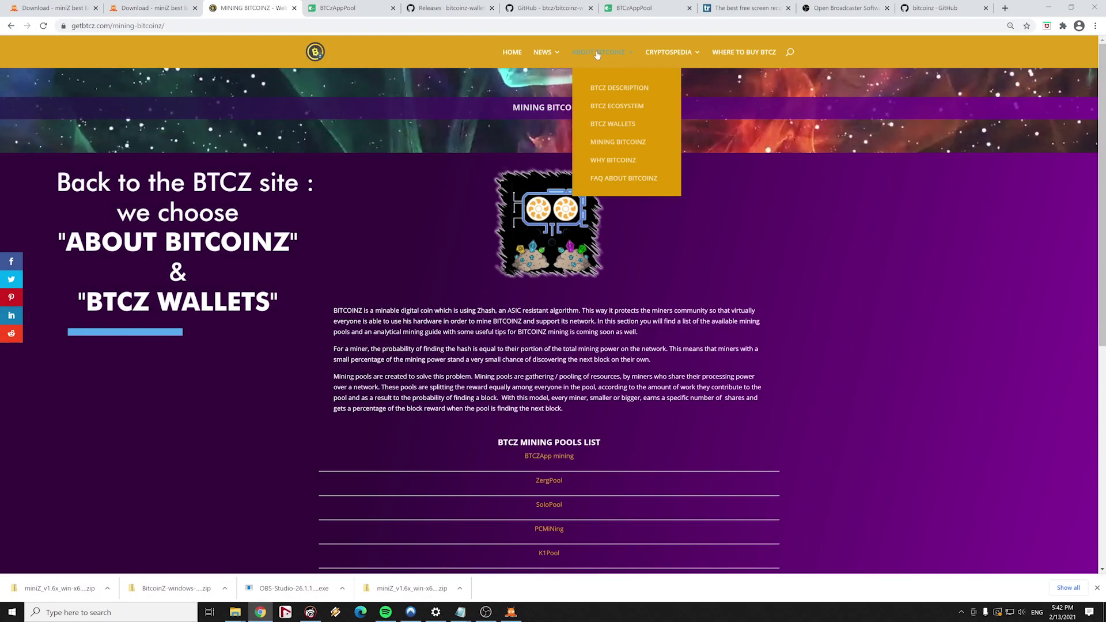
- Open the BTCZ Wallets page on the BitcoinZ site and find the wallet options for a Windows PC
left_click(605, 125)
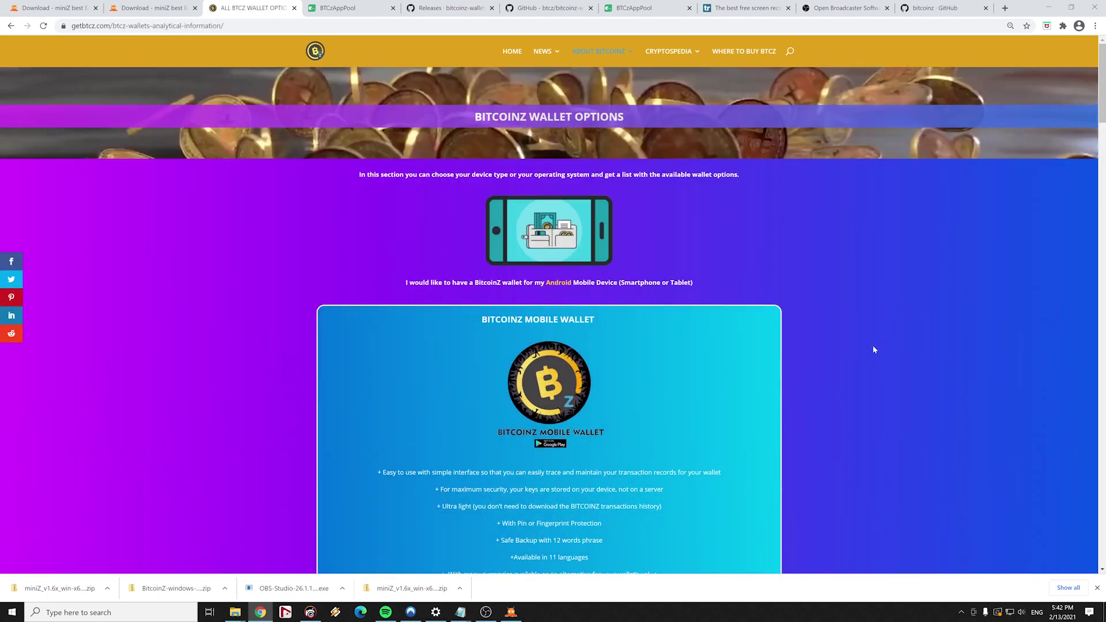
scroll(872, 344, "down", 2)
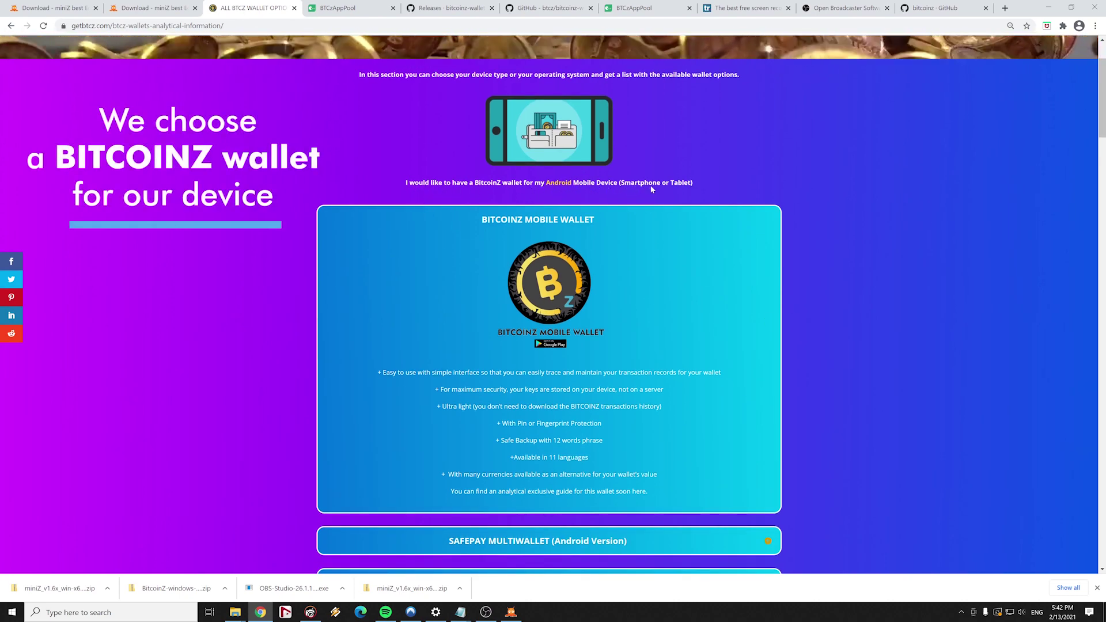
scroll(651, 185, "down", 4)
scroll(676, 250, "down", 4)
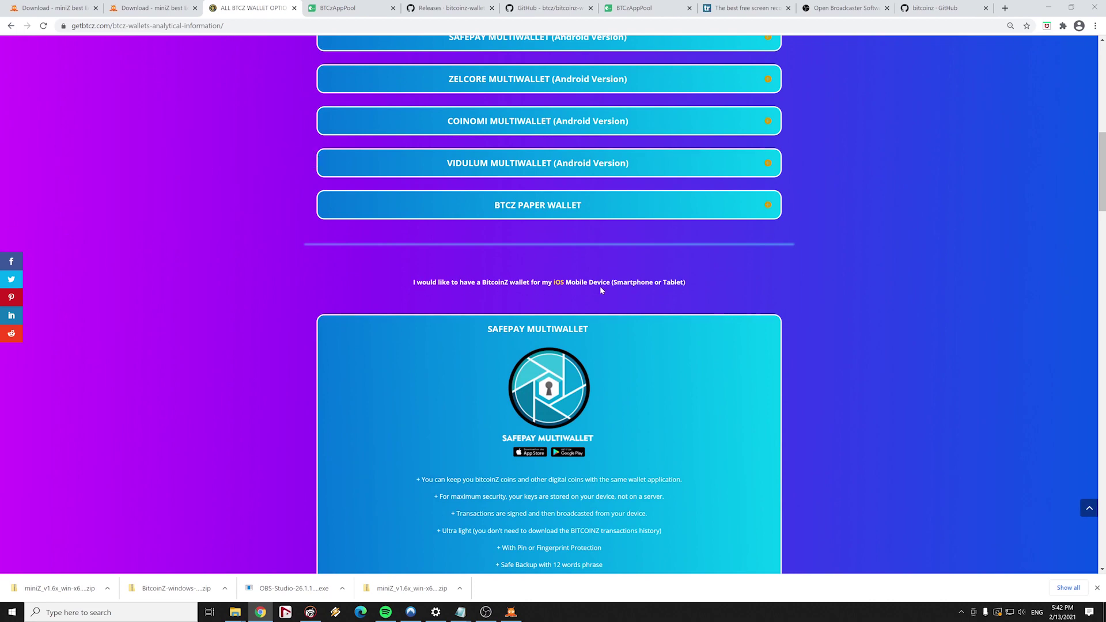
scroll(647, 286, "down", 9)
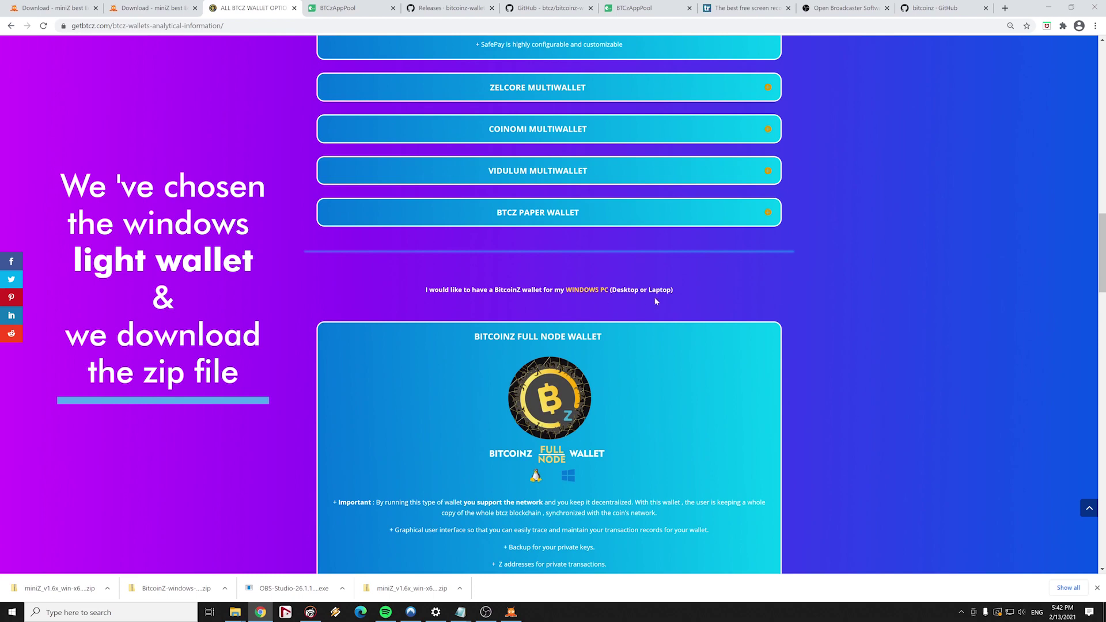
scroll(666, 299, "down", 2)
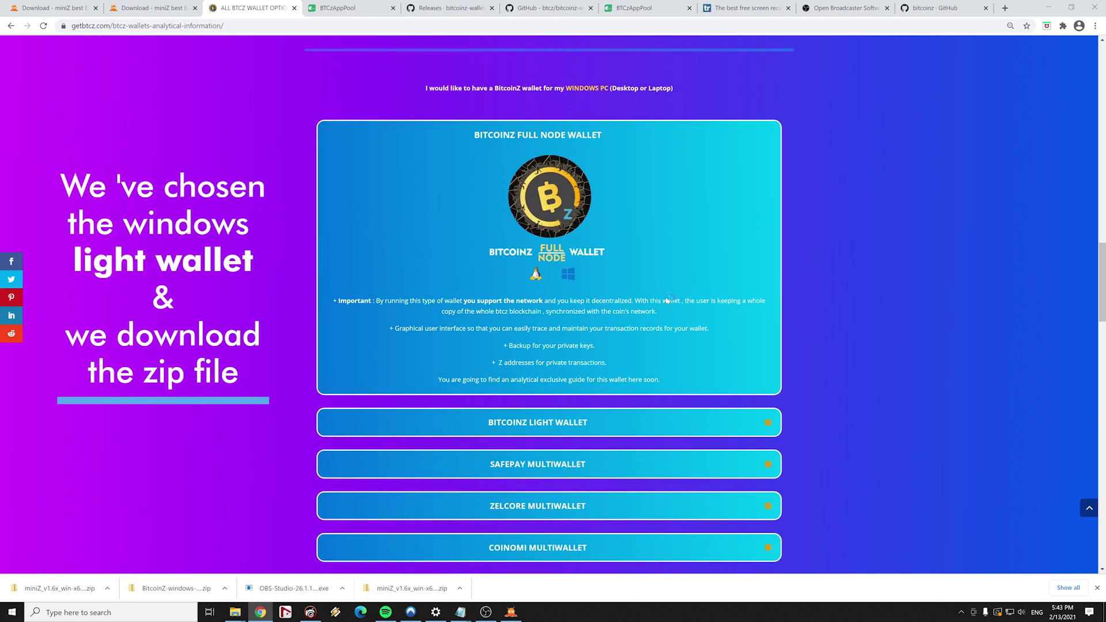
- Open the BitcoinZ Light Wallet's releases page for Windows and download BitcoinZ-windows-10.2.0.zip
scroll(667, 299, "down", 1)
left_click(569, 371)
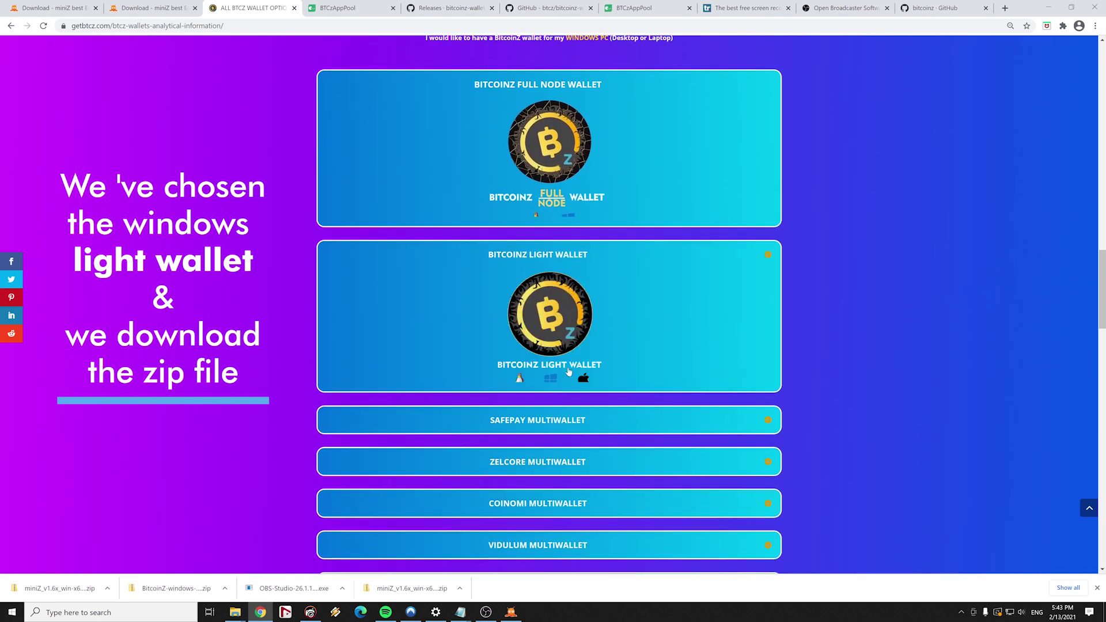
left_click(533, 201)
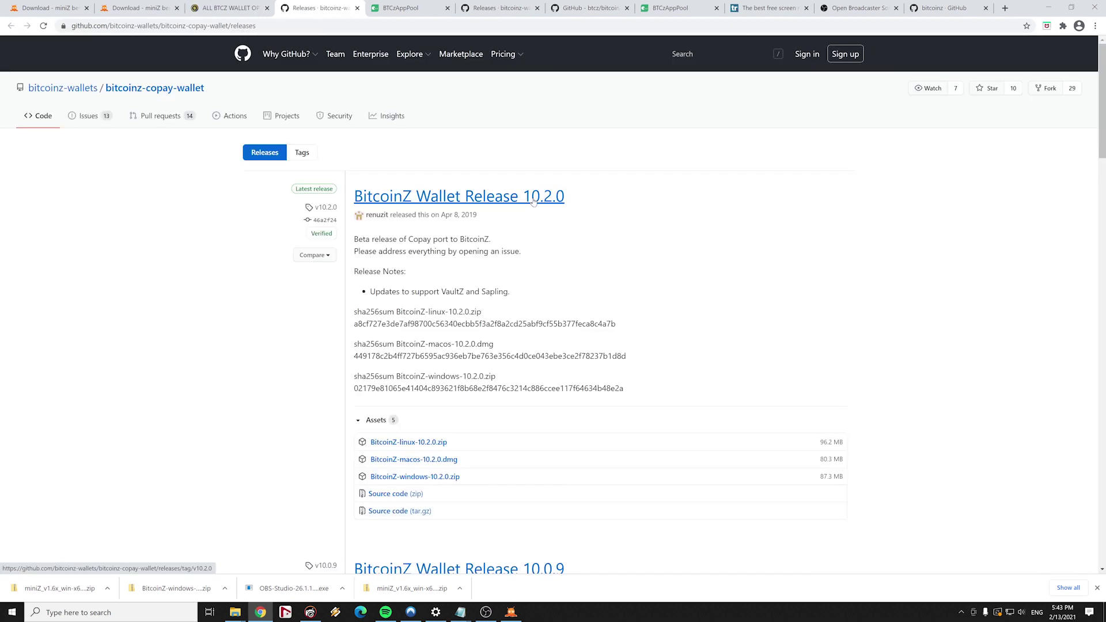
scroll(247, 320, "down", 1)
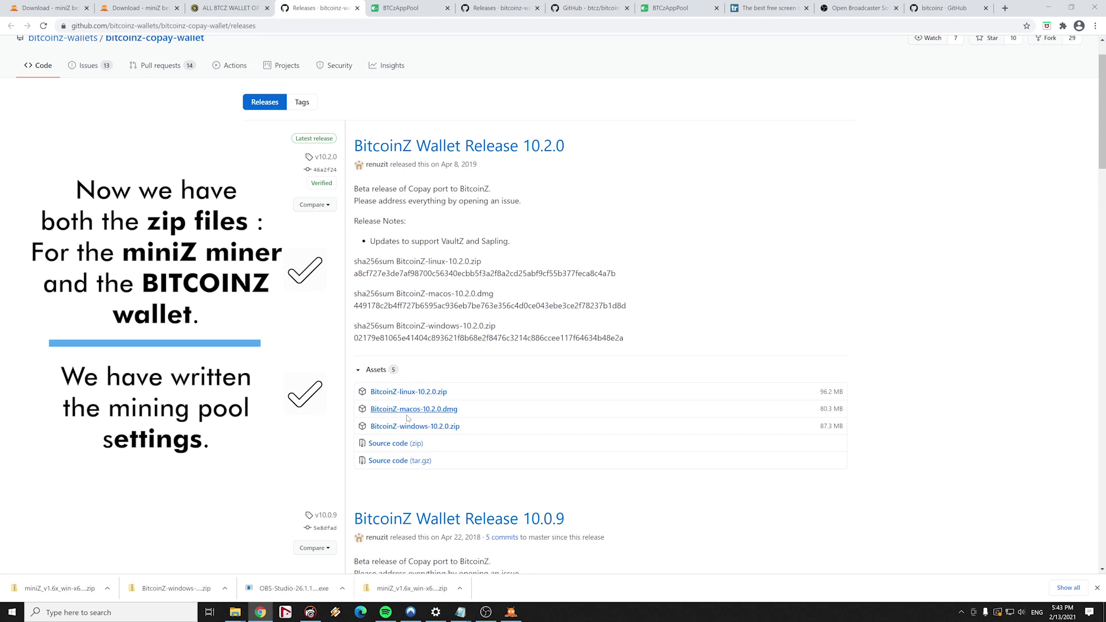
left_click(448, 431)
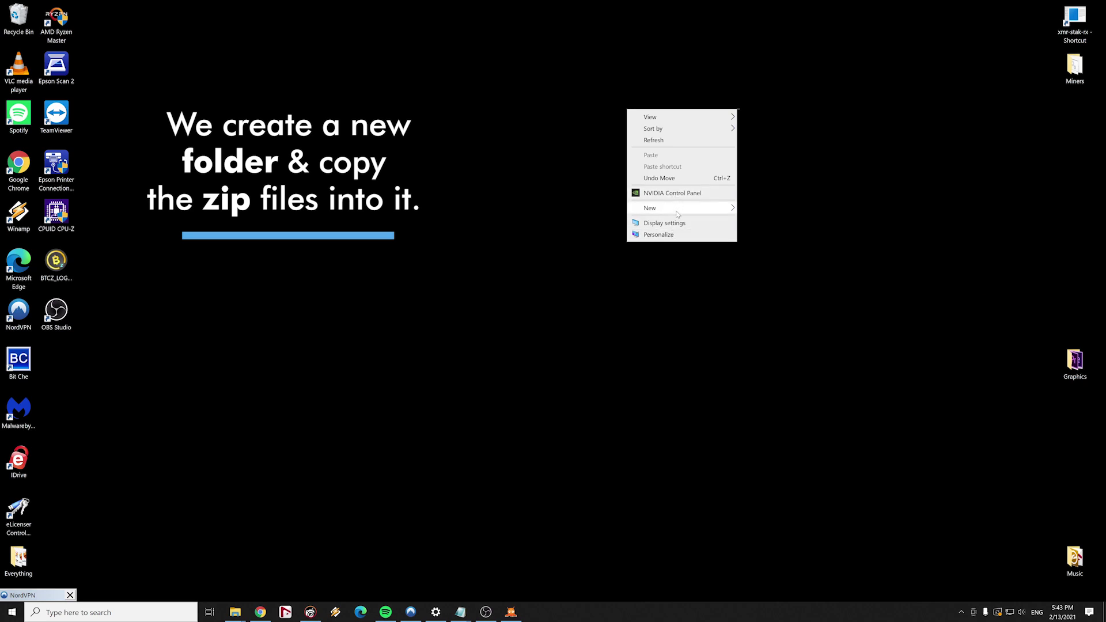
- Create a new folder on the desktop named "Mining App"
mouse_move(677, 212)
left_click(763, 209)
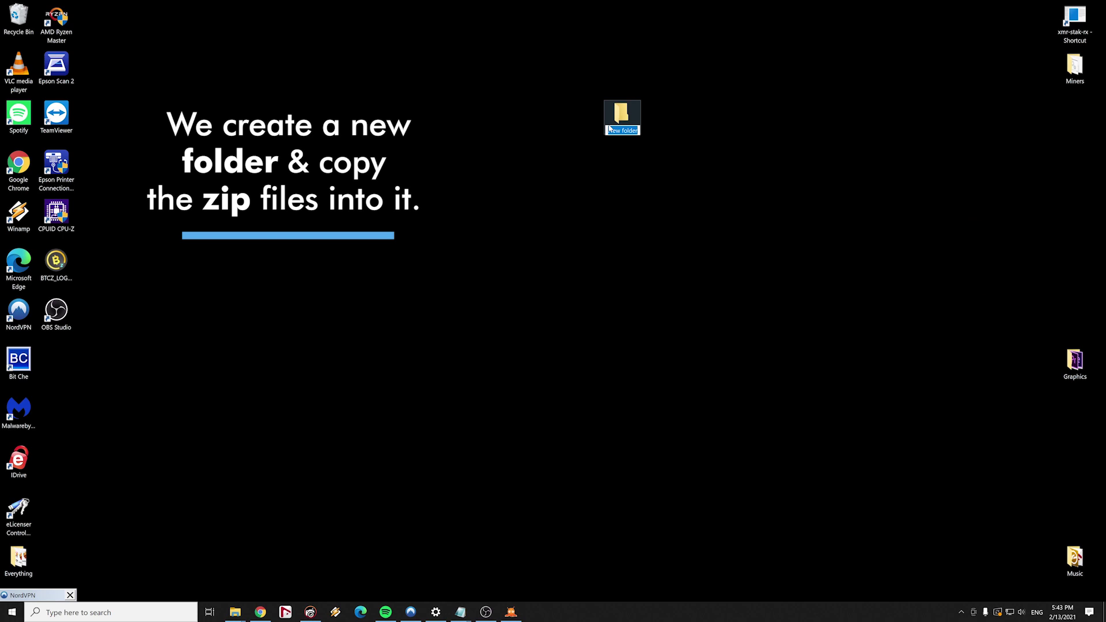
type("Mining")
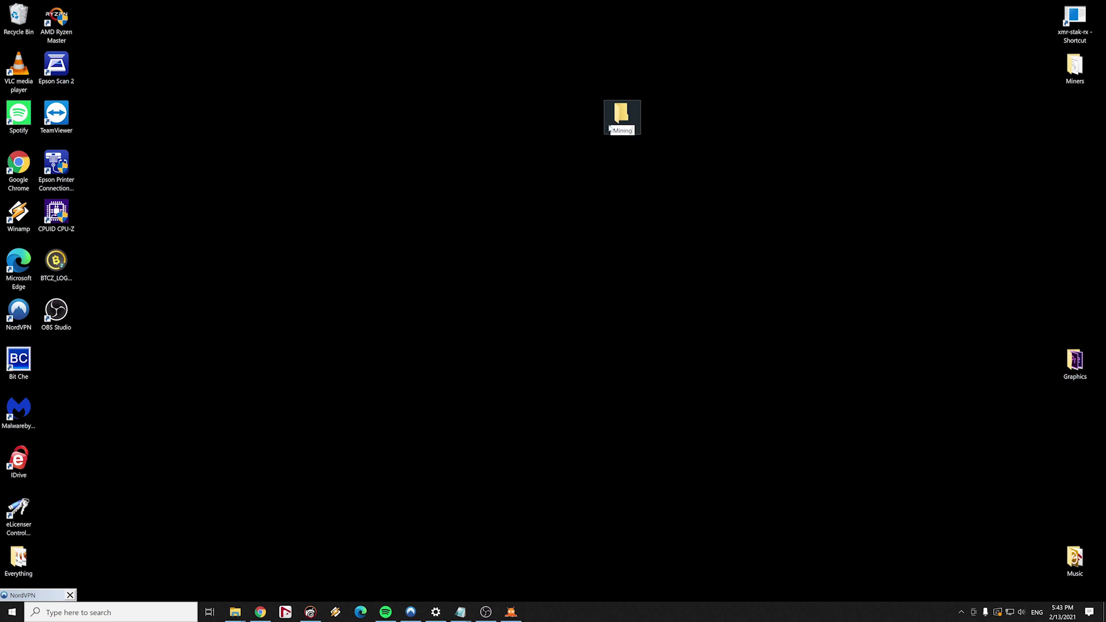
type(" App")
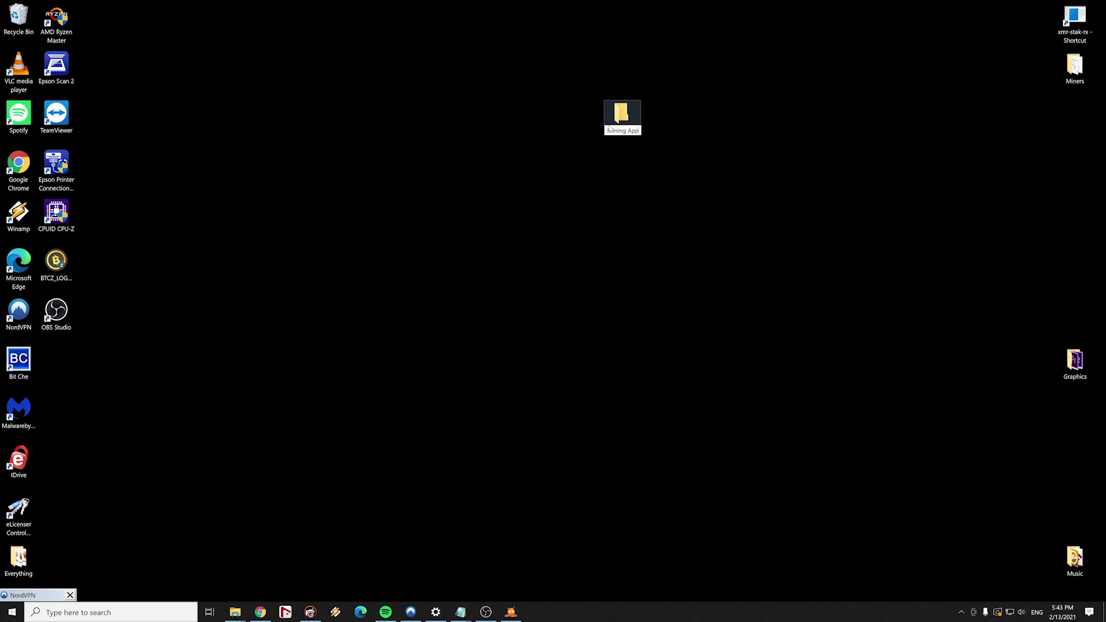
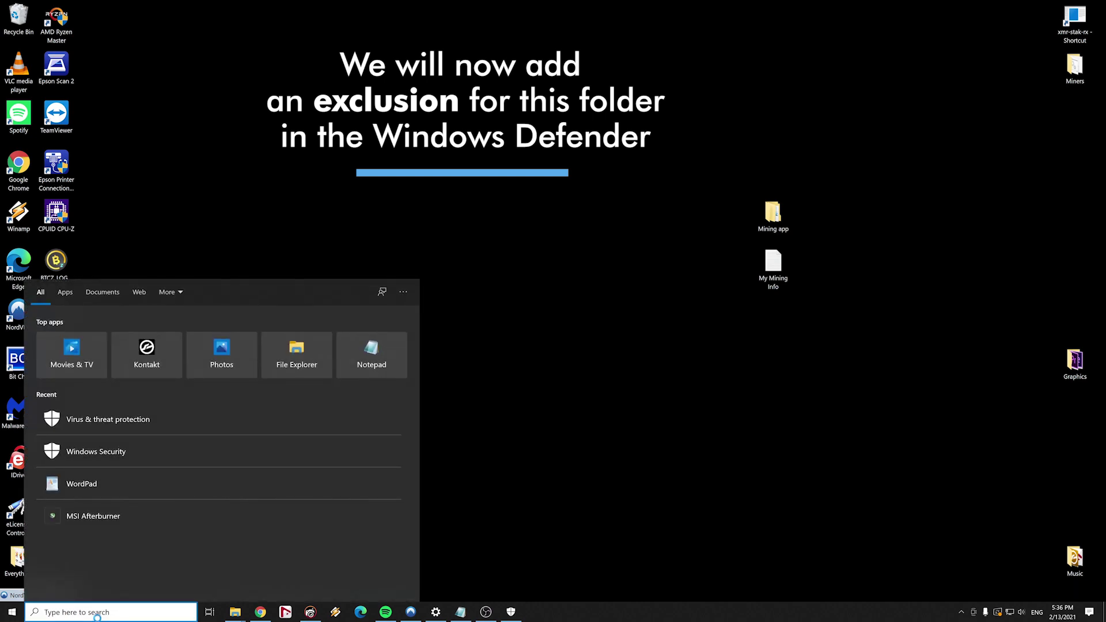
- Open Virus & threat protection in Windows Security and go through its settings to the exclusions
type("Virus")
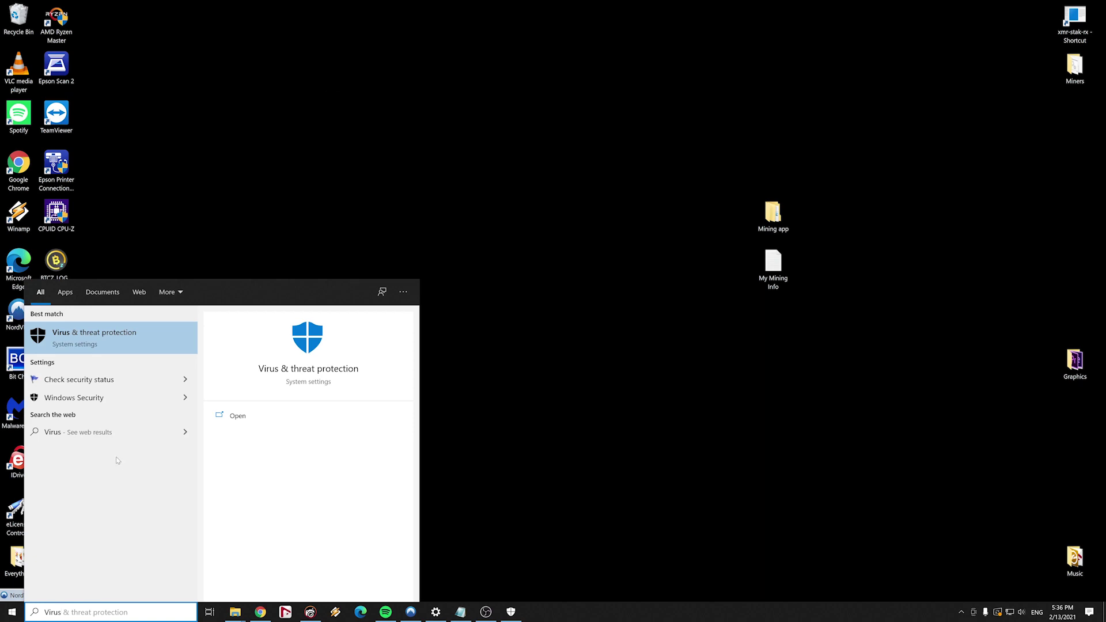
left_click(119, 344)
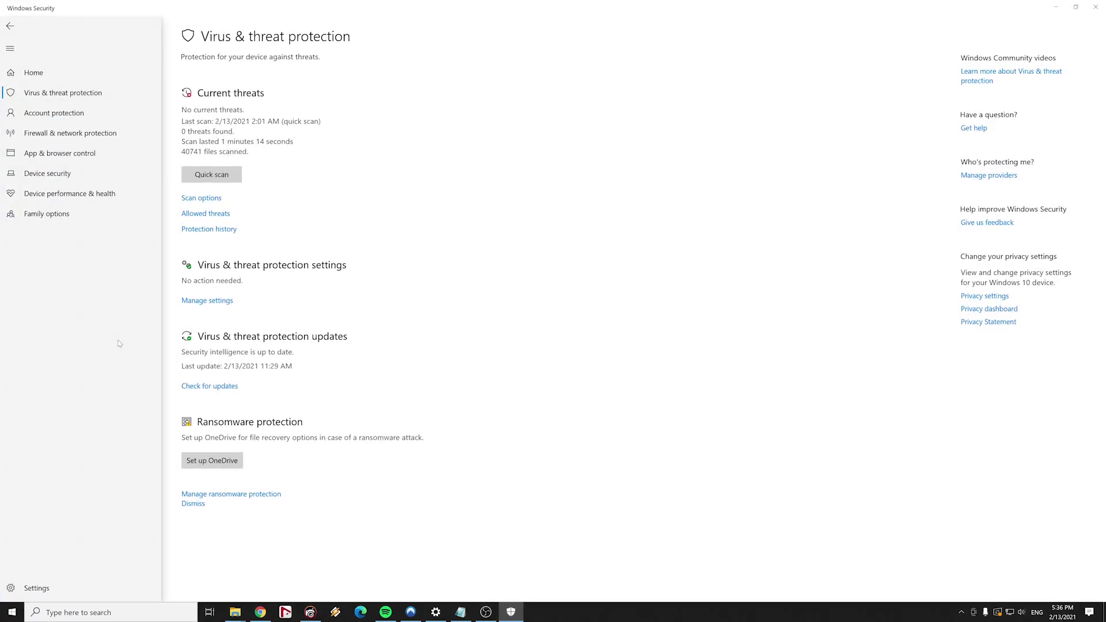
left_click(219, 304)
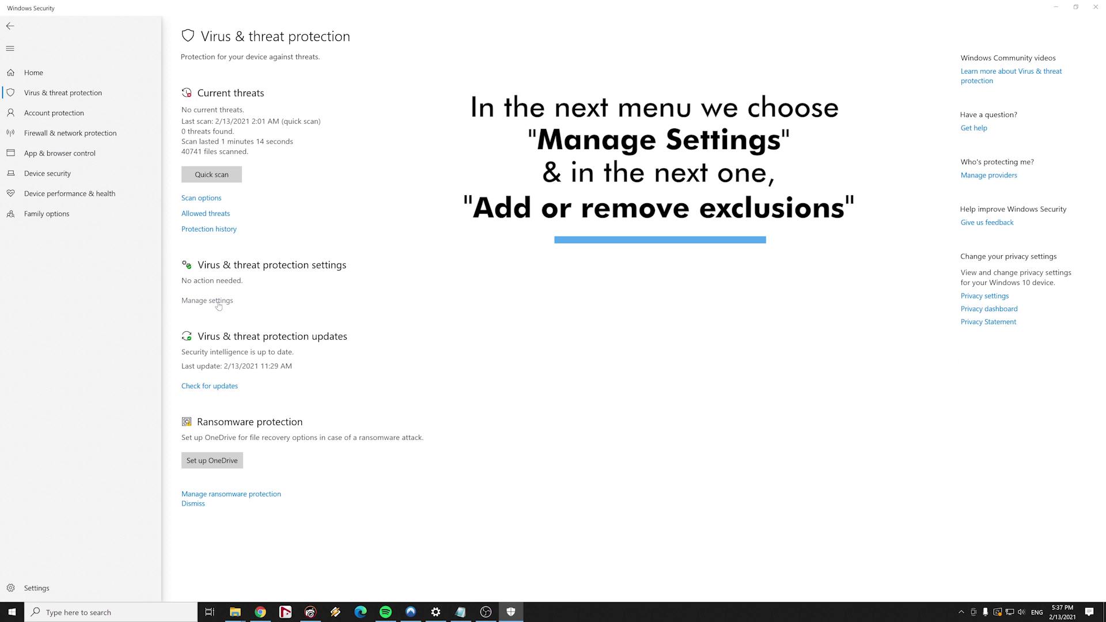
scroll(219, 306, "down", 5)
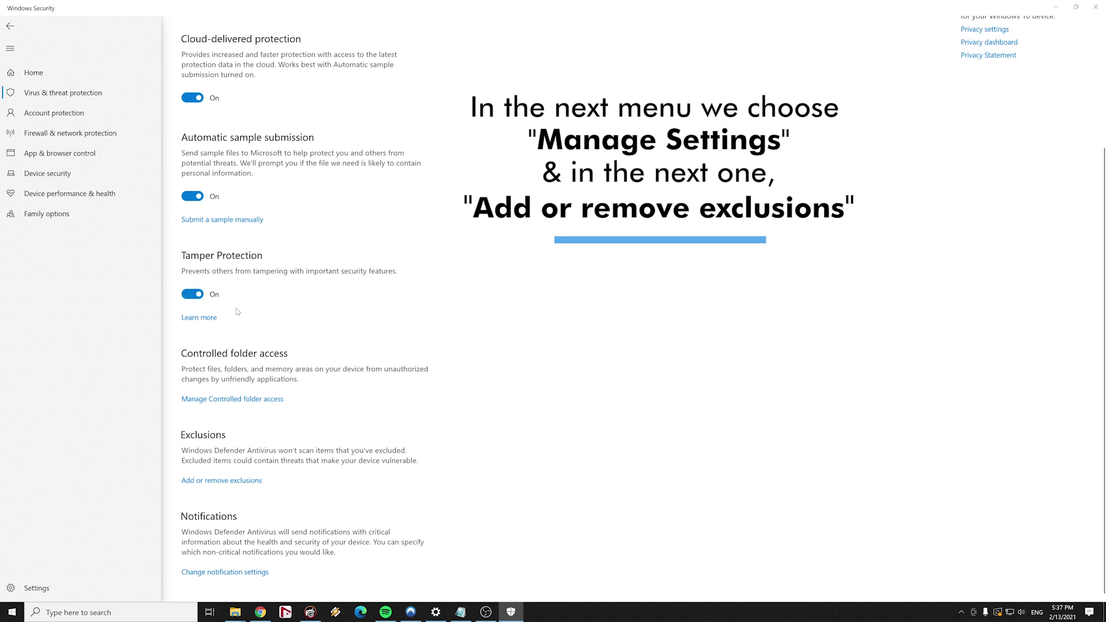
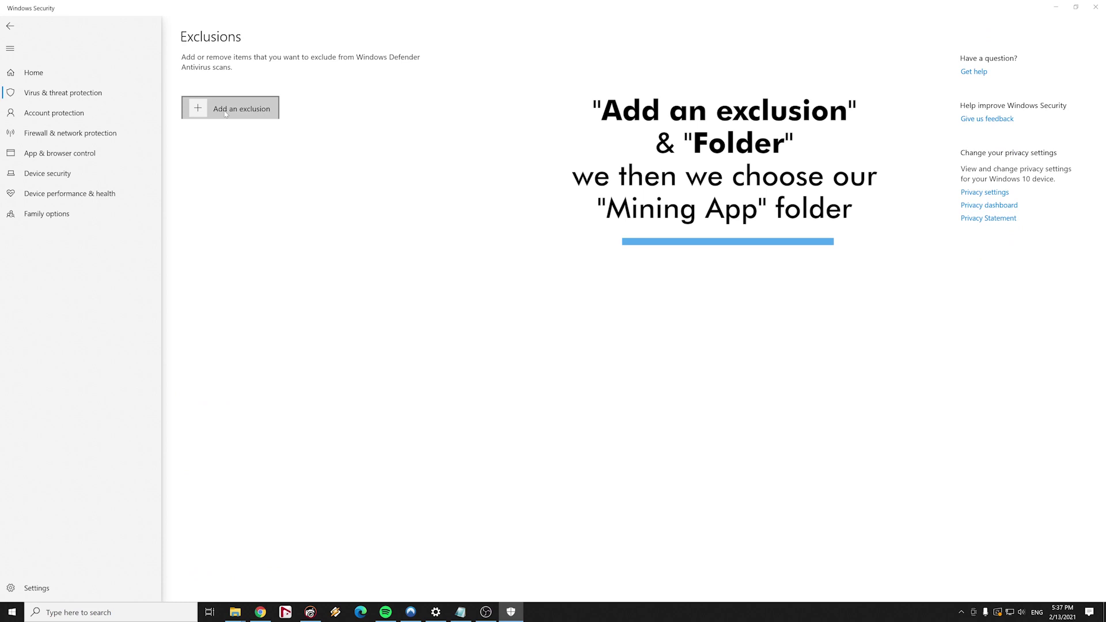
- Add a folder exclusion for the Mining app folder on the desktop
left_click(225, 113)
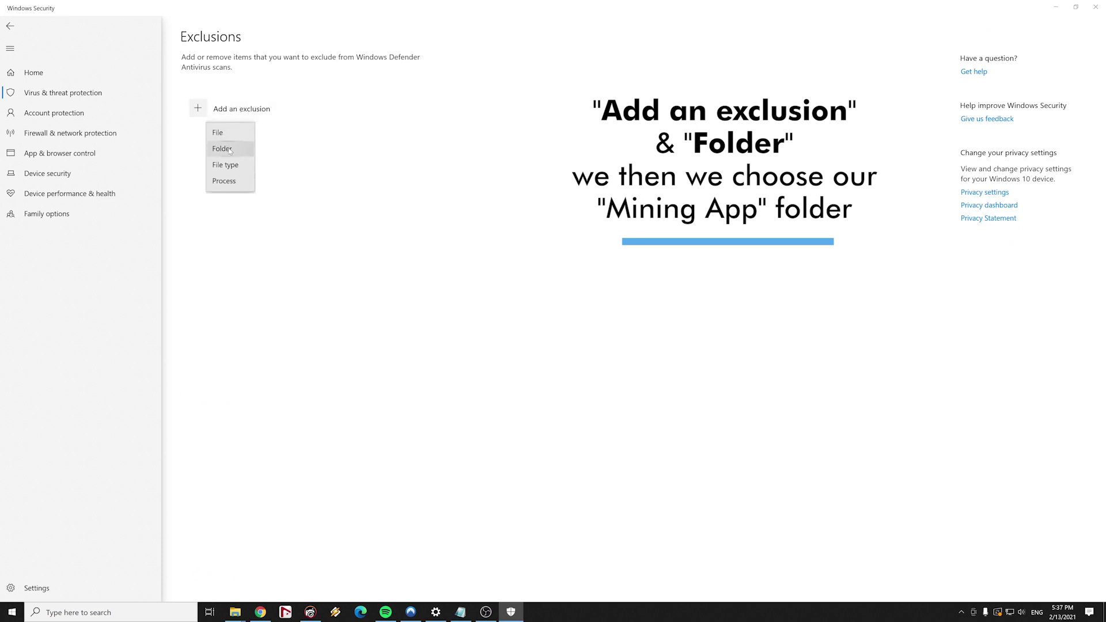
left_click(229, 150)
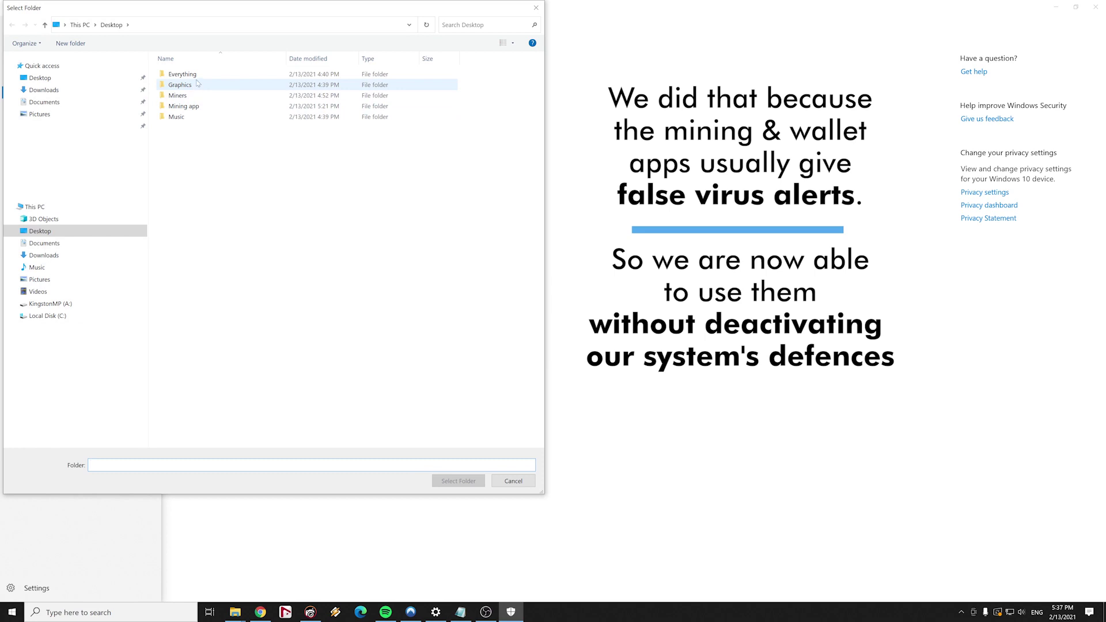
left_click(198, 107)
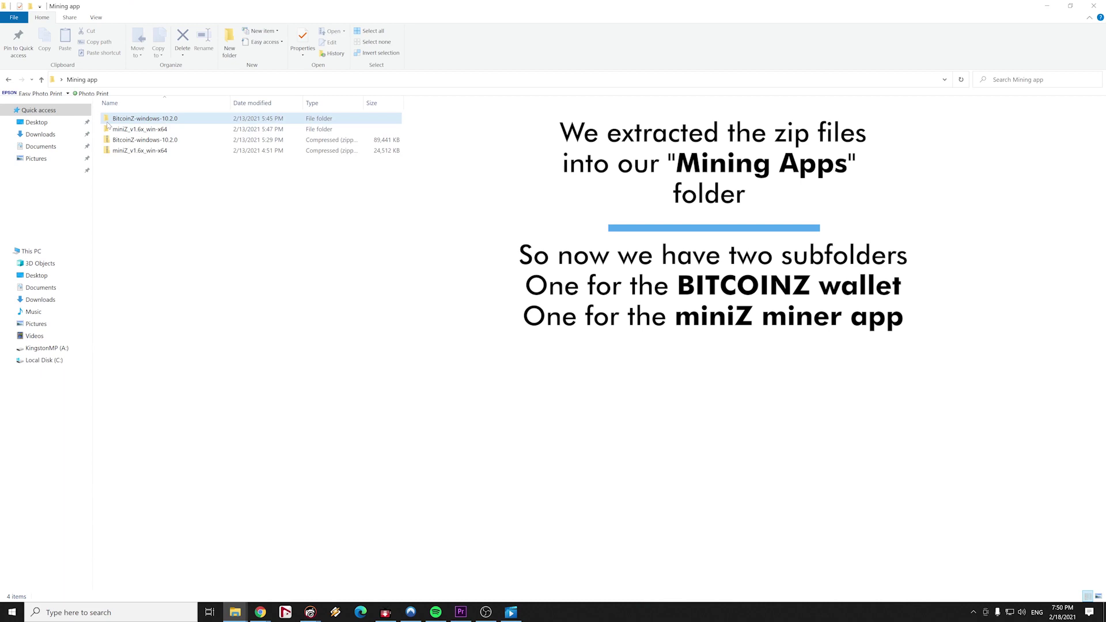
left_click_drag(149, 176, 129, 142)
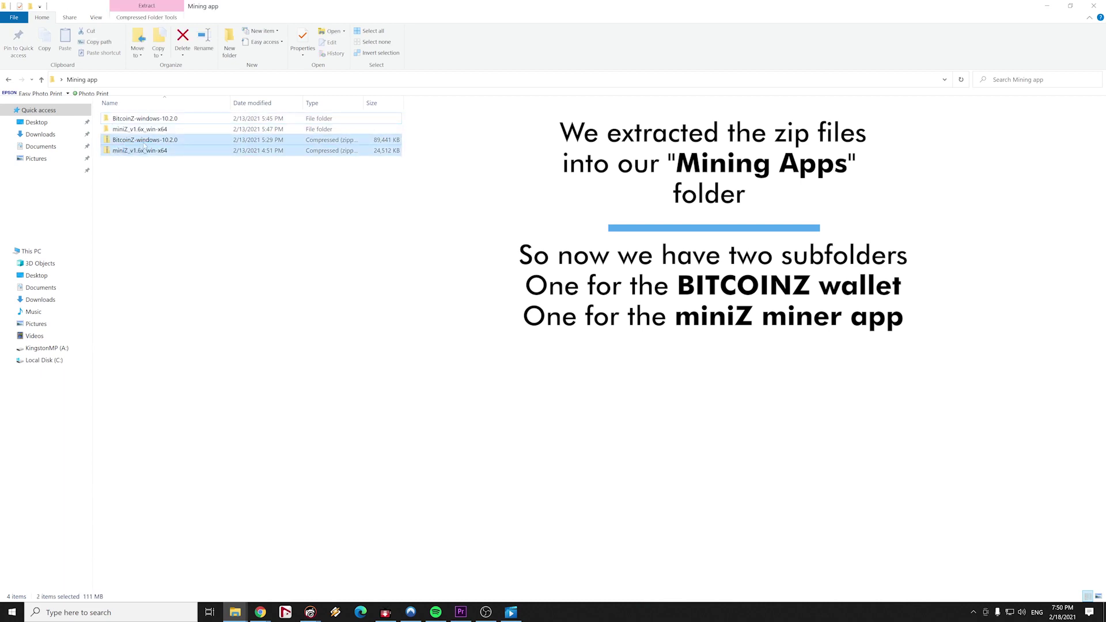
right_click(144, 146)
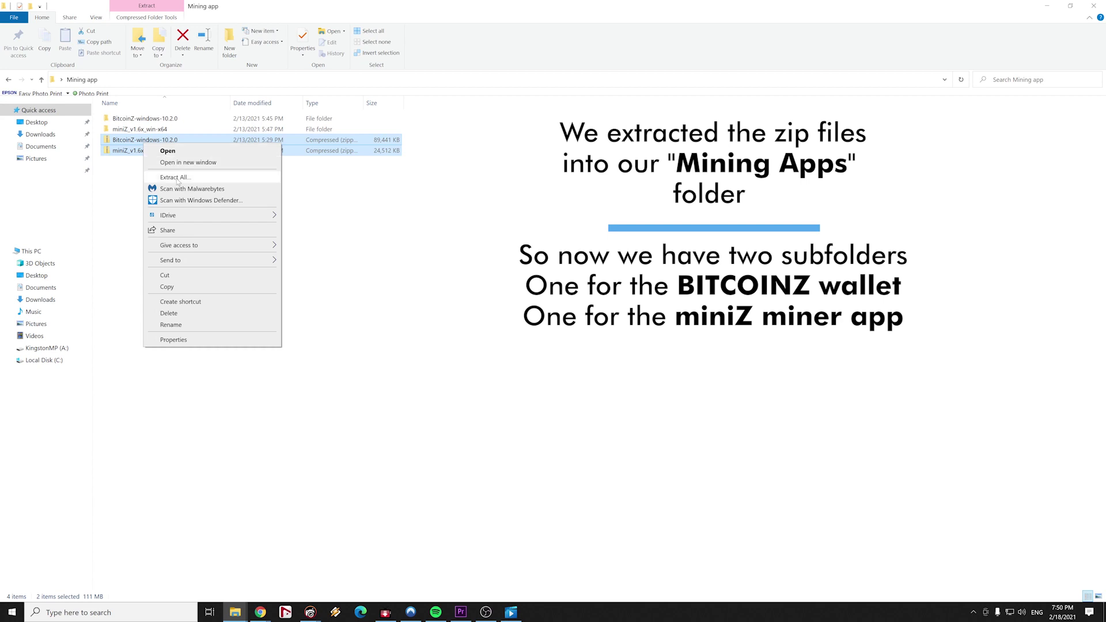
left_click(361, 189)
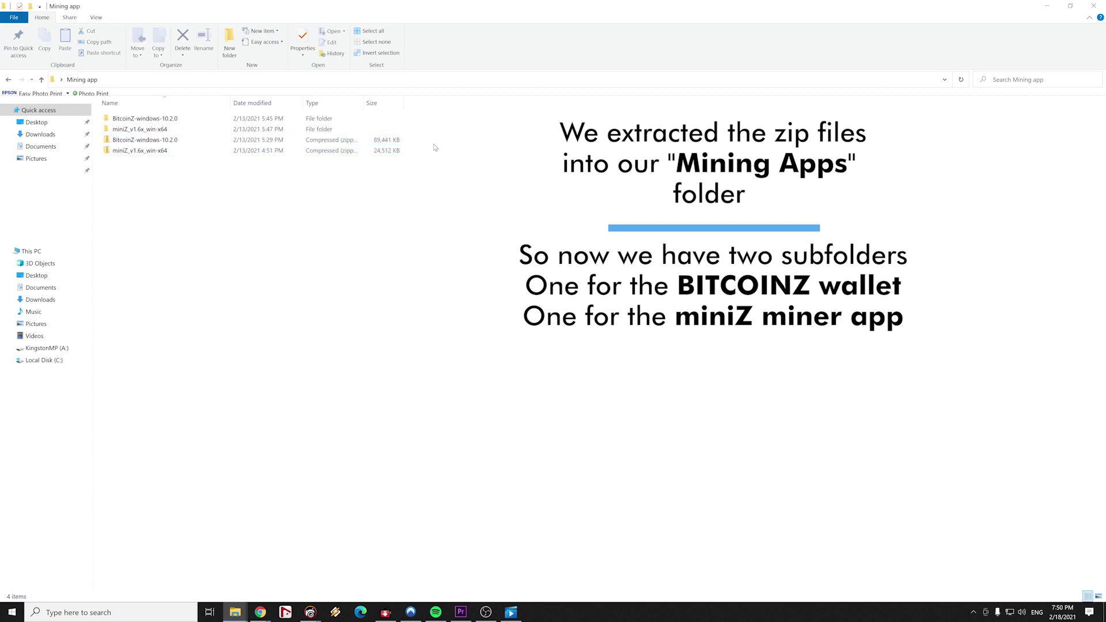
left_click_drag(458, 132, 343, 118)
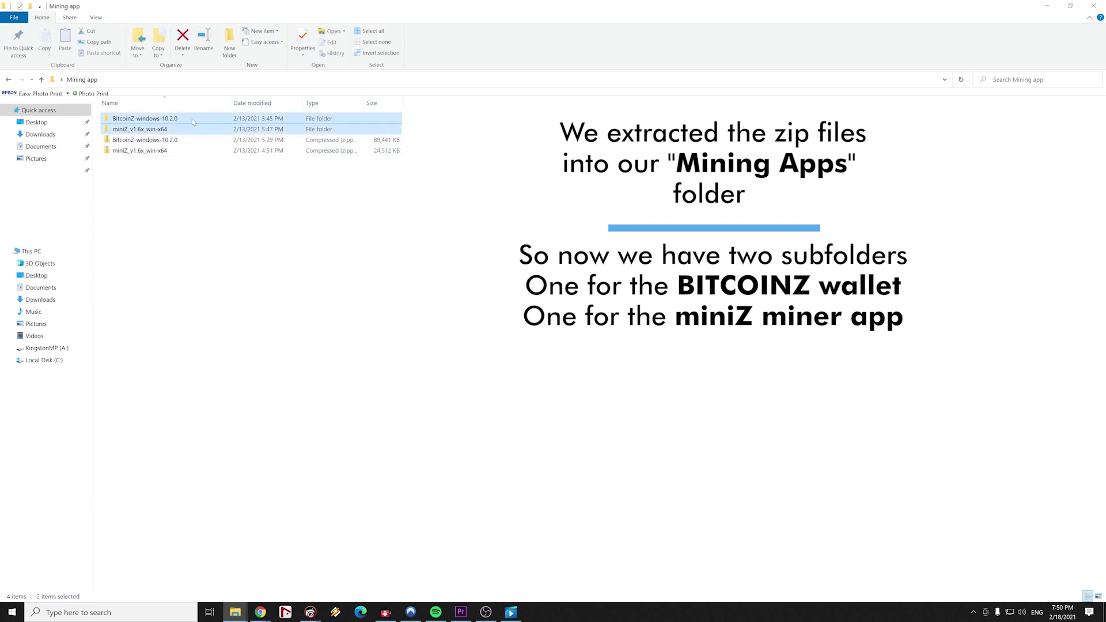
- Open the extracted BitcoinZ-windows-10.2.0 folder down to its program files and run the BitcoinZ wallet application
left_click(308, 120)
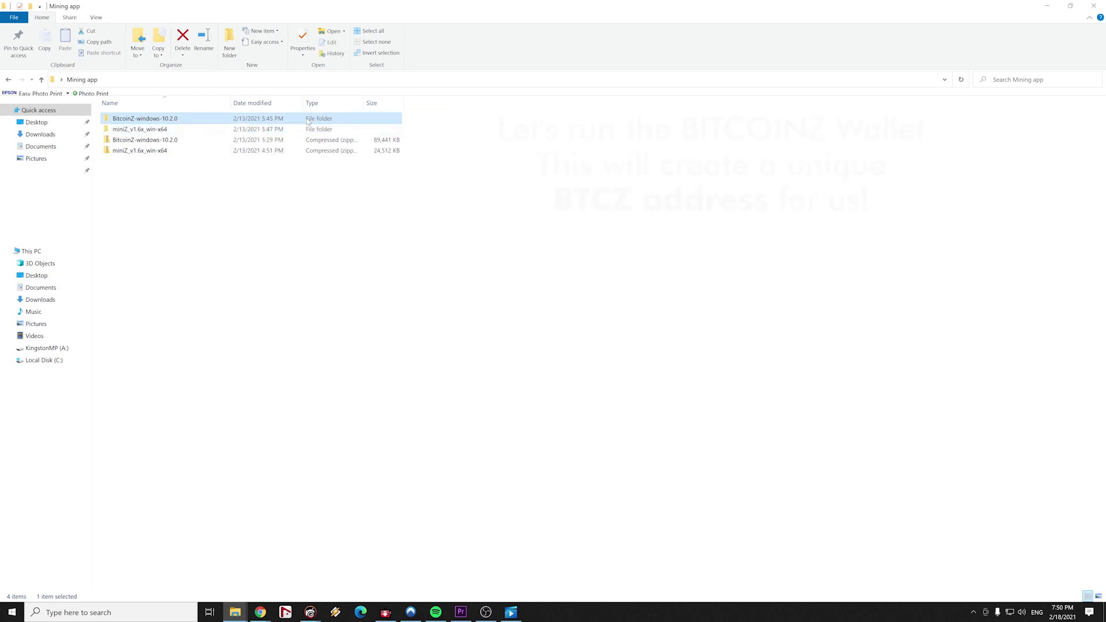
double_click(259, 119)
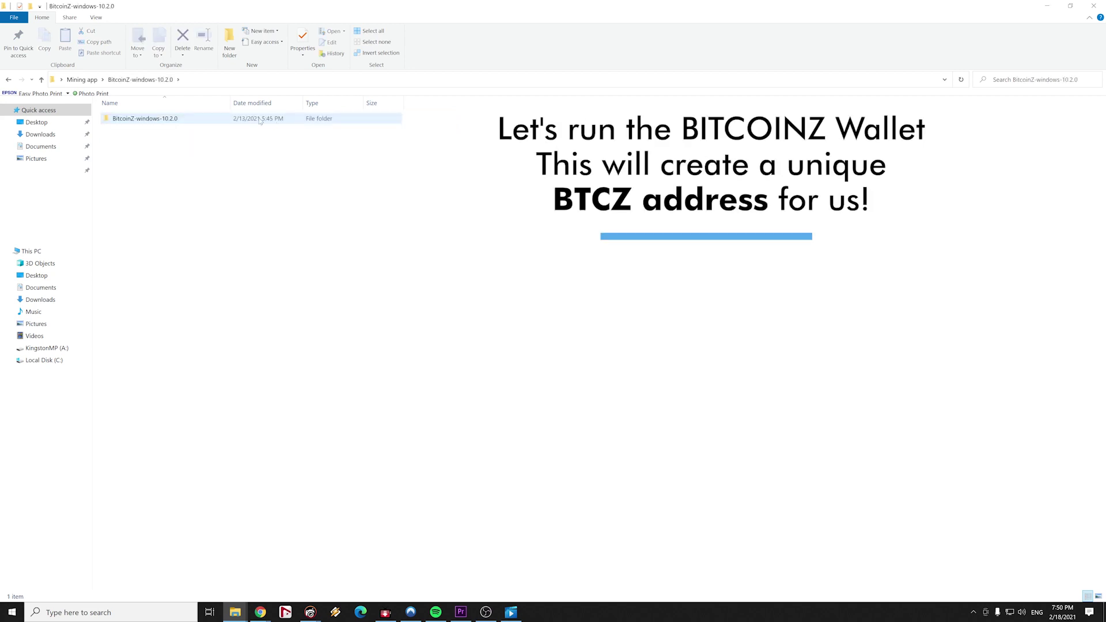
double_click(162, 121)
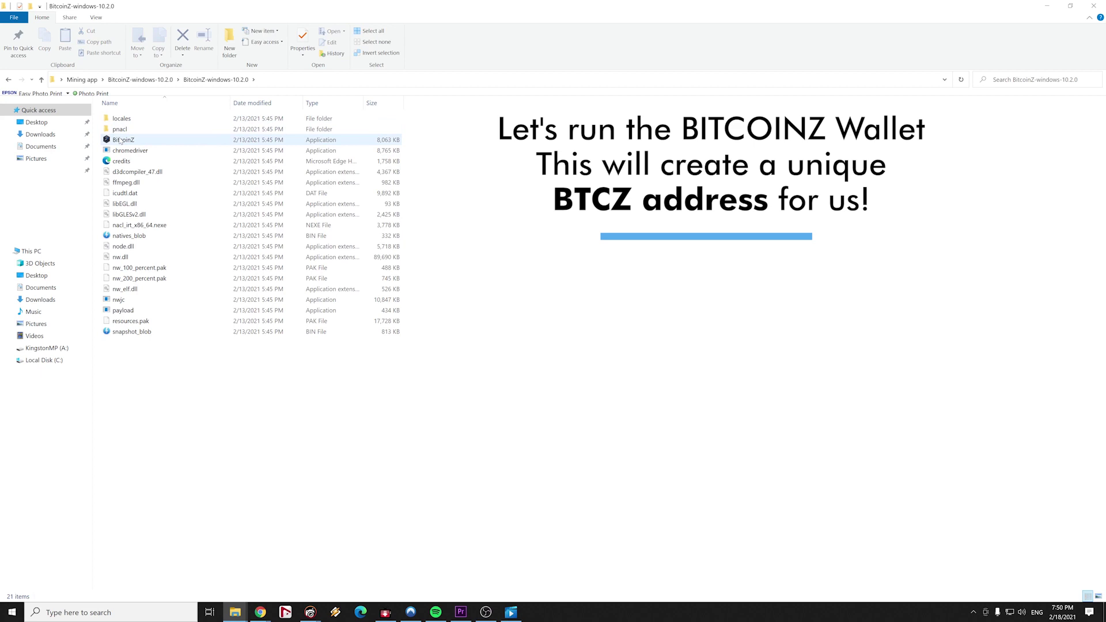
left_click(120, 141)
double_click(188, 141)
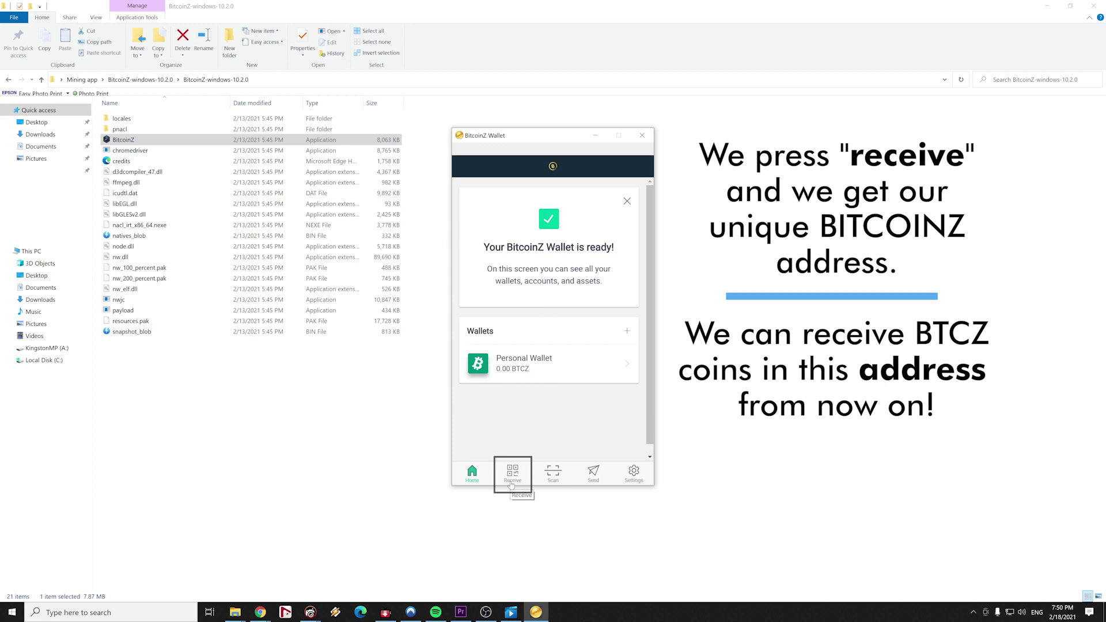
- Display the wallet's receiving address, copy it to the clipboard, and minimize the wallet
left_click(511, 484)
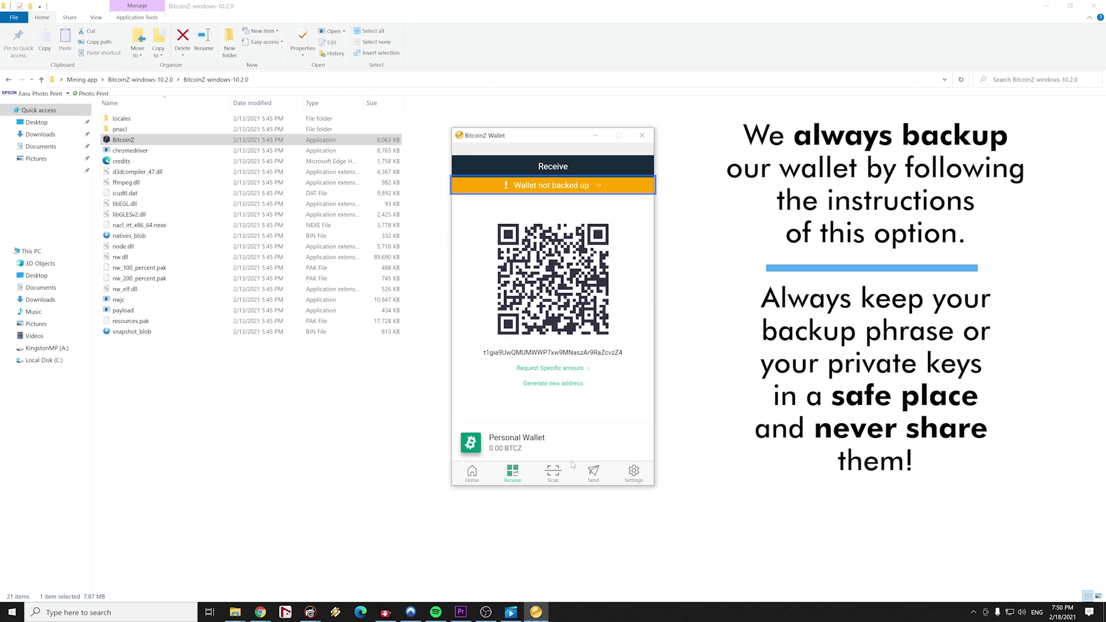
left_click(570, 353)
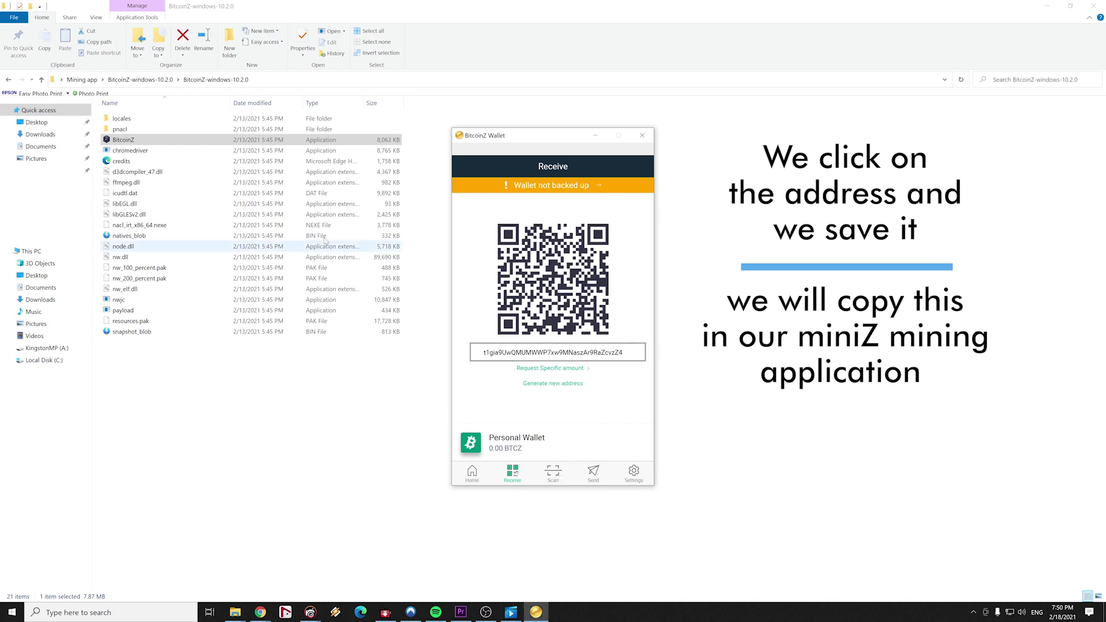
left_click(594, 137)
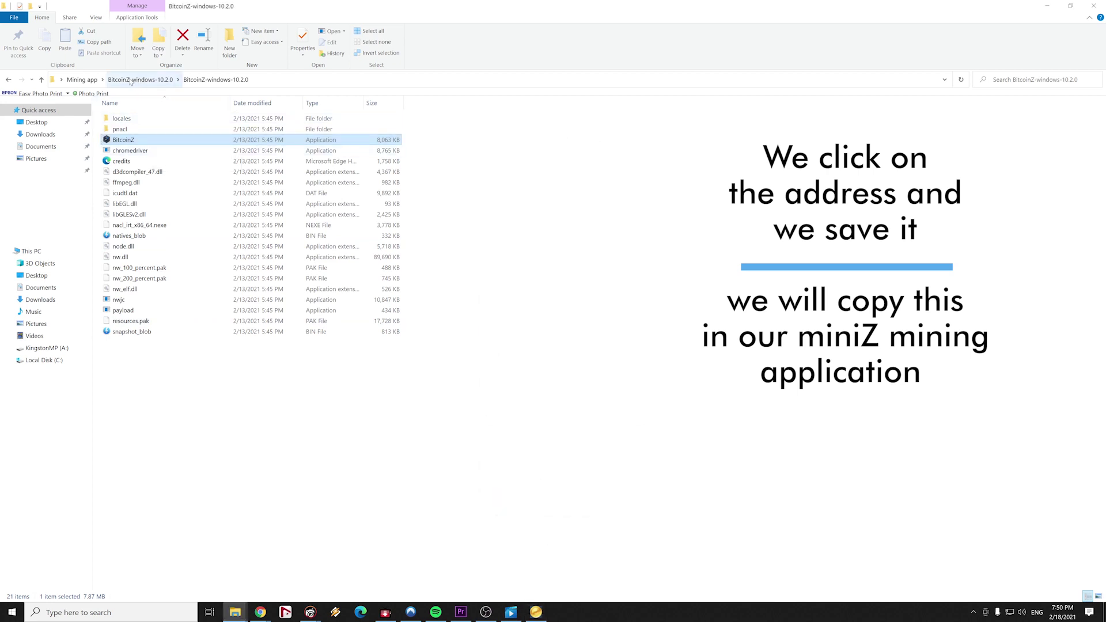
- Go back to the Mining app folder, open the miniZ_v1.6x_win-x64 subfolder and run miniZ_gui
left_click(84, 80)
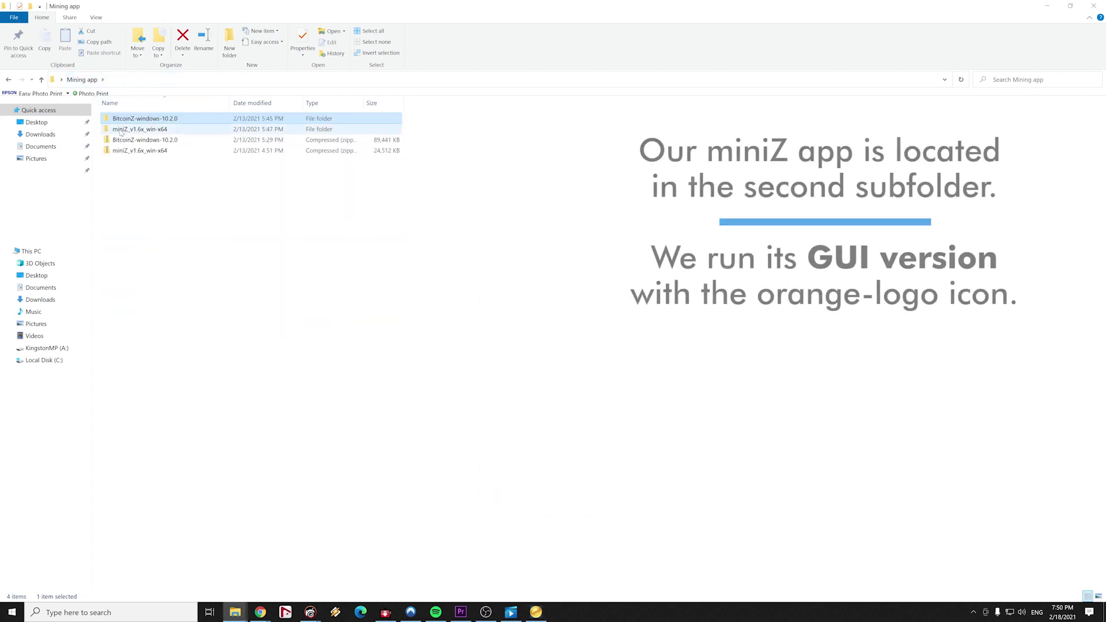
left_click(175, 131)
double_click(217, 133)
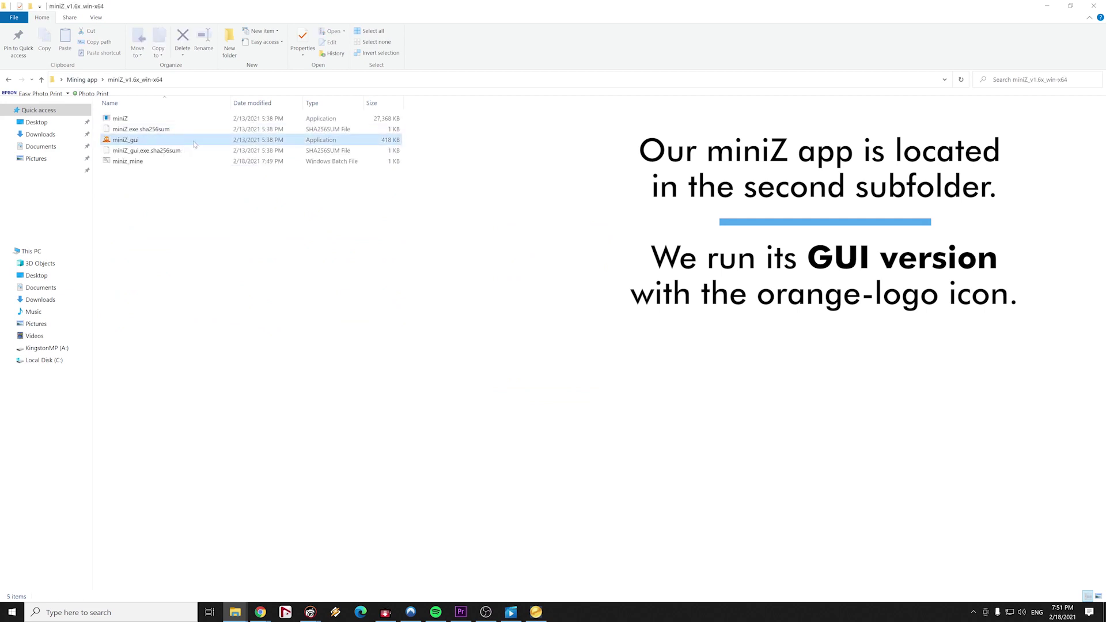
left_click(155, 141)
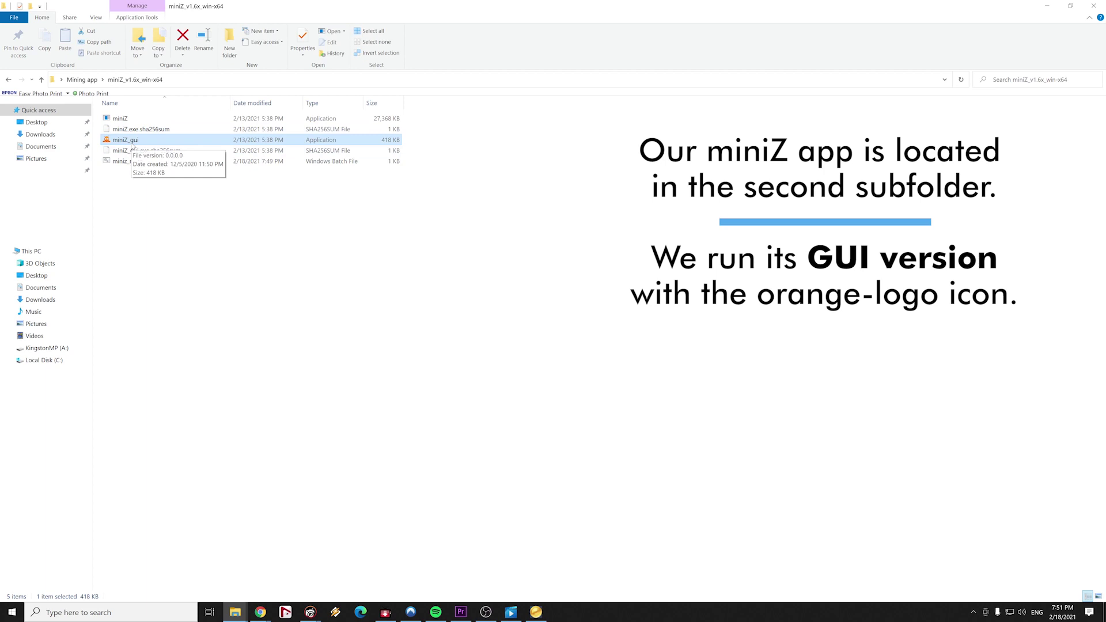
double_click(194, 143)
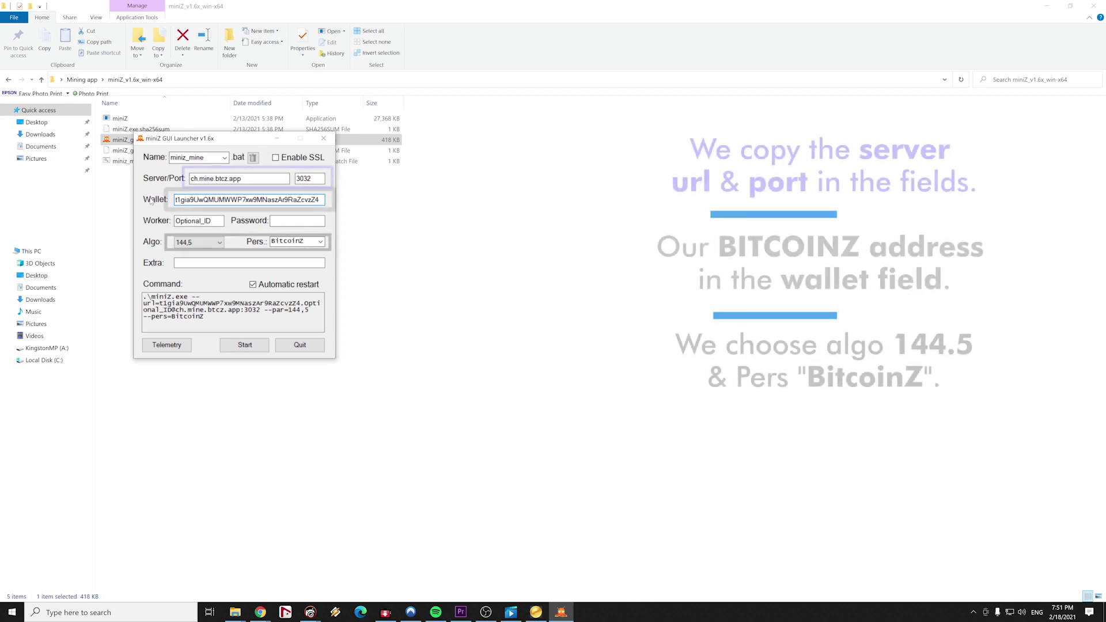
- Check the pool server address and port entered in the miniZ launcher
key("shift+Tab")
key("shift+Tab")
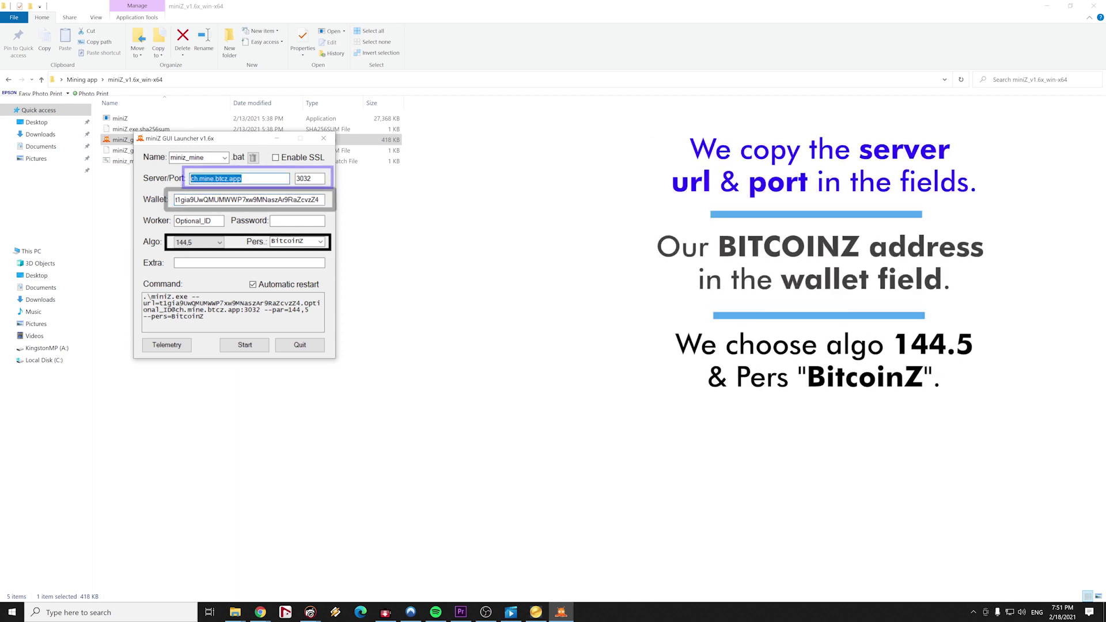
left_click_drag(322, 178, 292, 180)
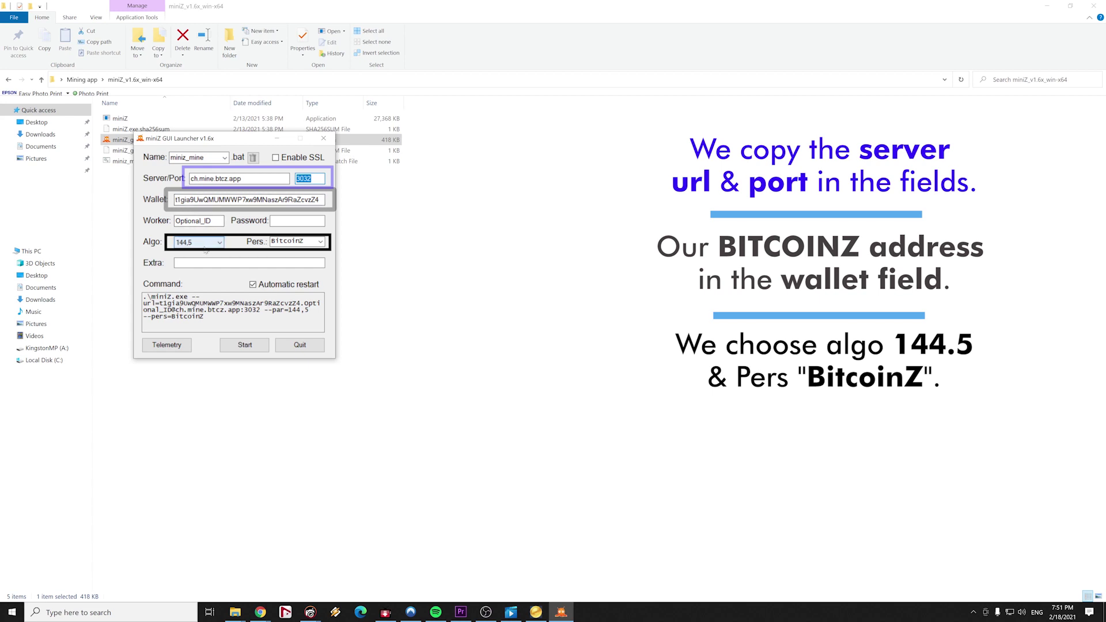
- Choose 144,5 as the mining algorithm and BitcoinZ as the Pers. value in the miniZ launcher
left_click(205, 247)
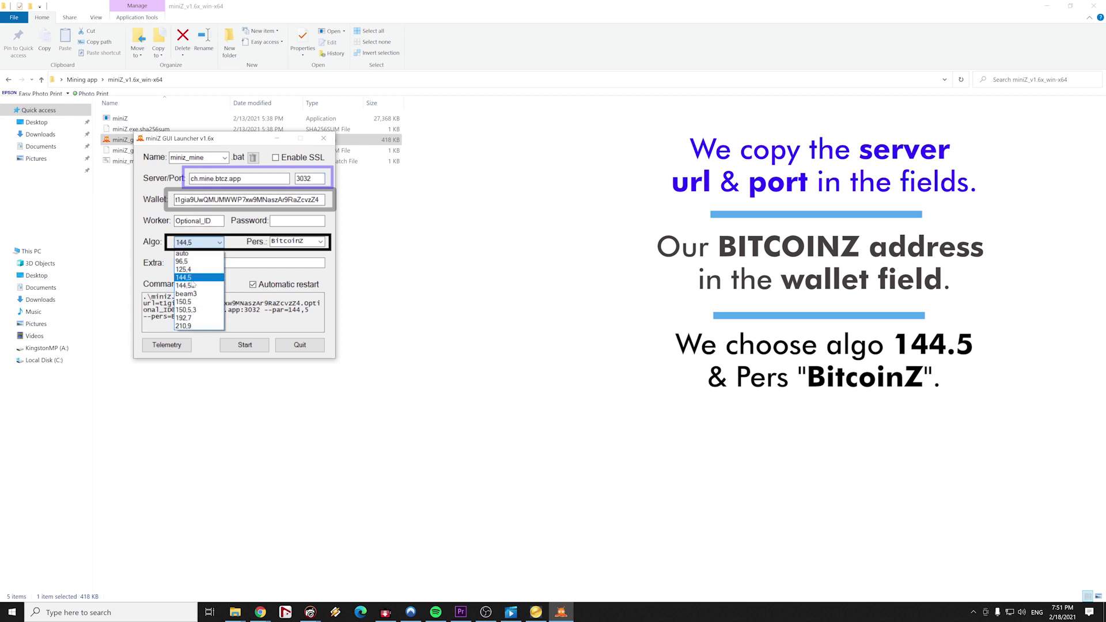
left_click(196, 255)
key("Tab")
left_click(320, 242)
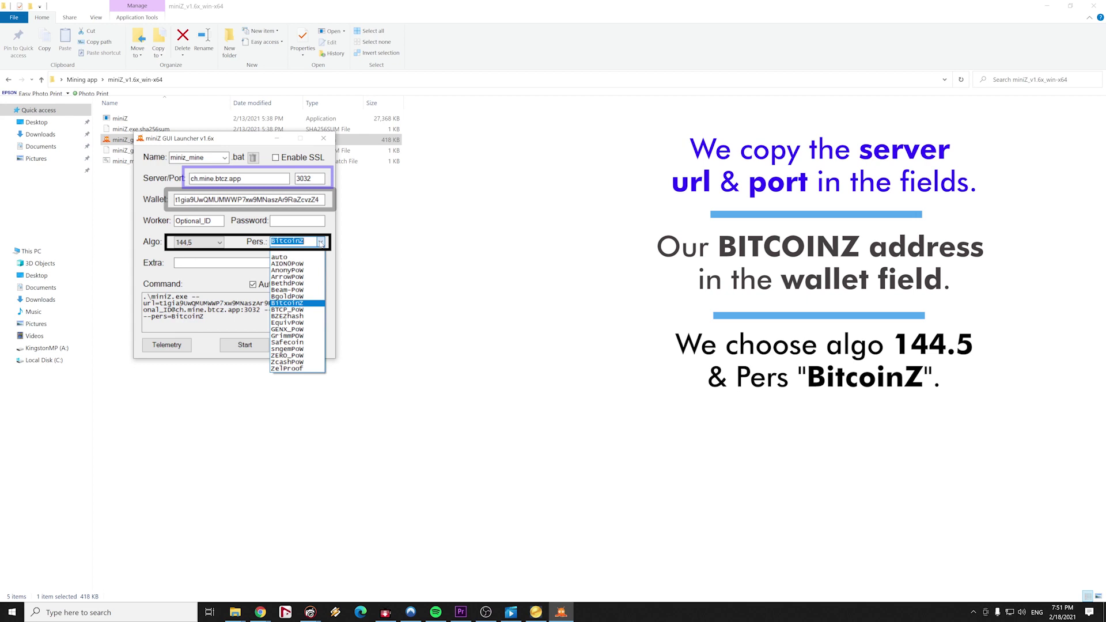
left_click(310, 303)
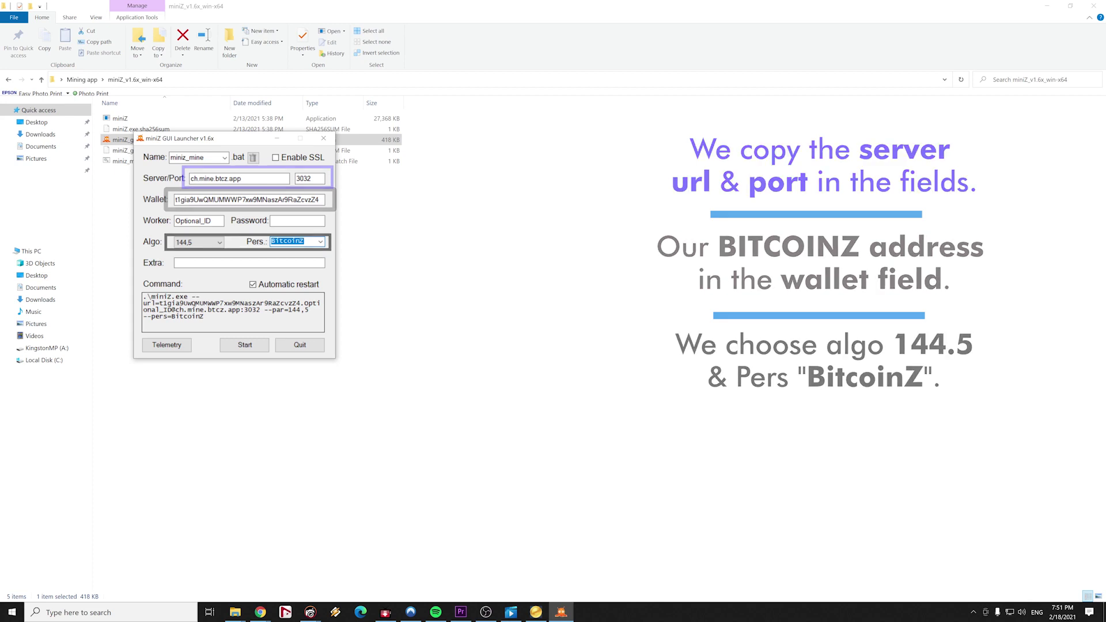
- Review the generated miniZ command and start mining with it
key("Tab")
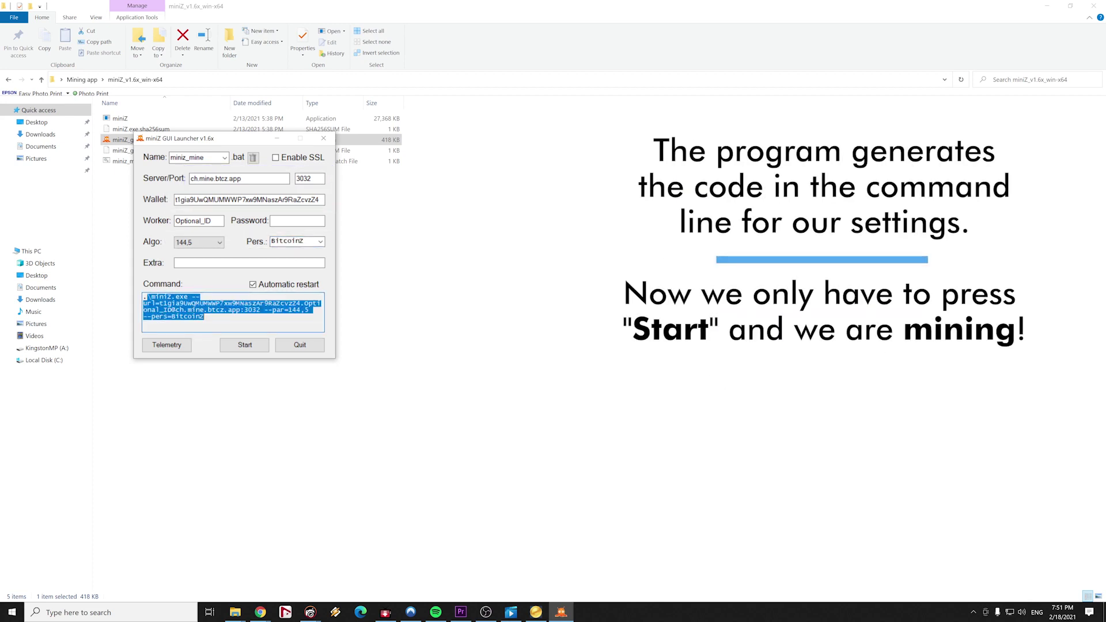
key("Tab")
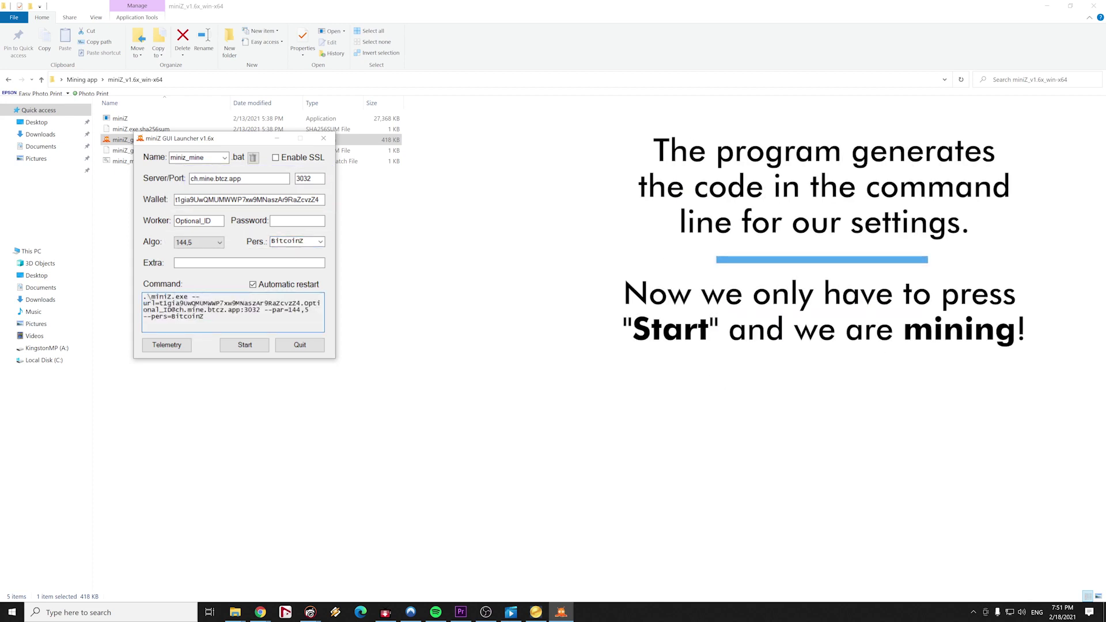
left_click(245, 347)
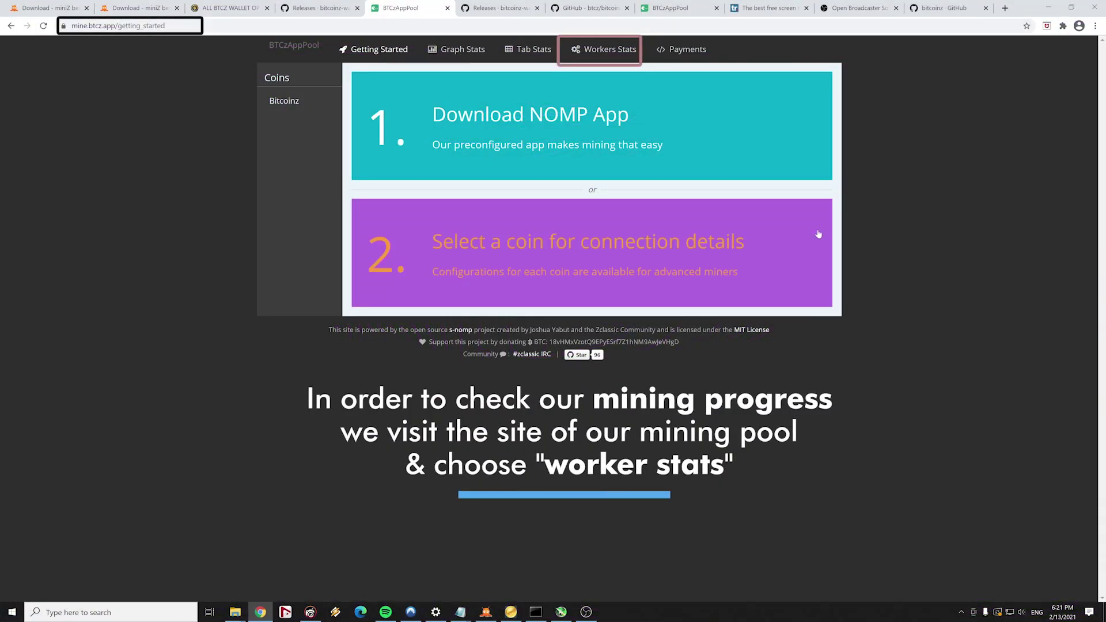
- Open the mining pool's Workers Stats page, then copy the receiving address from the BitcoinZ Wallet and minimize the wallet
left_click(612, 52)
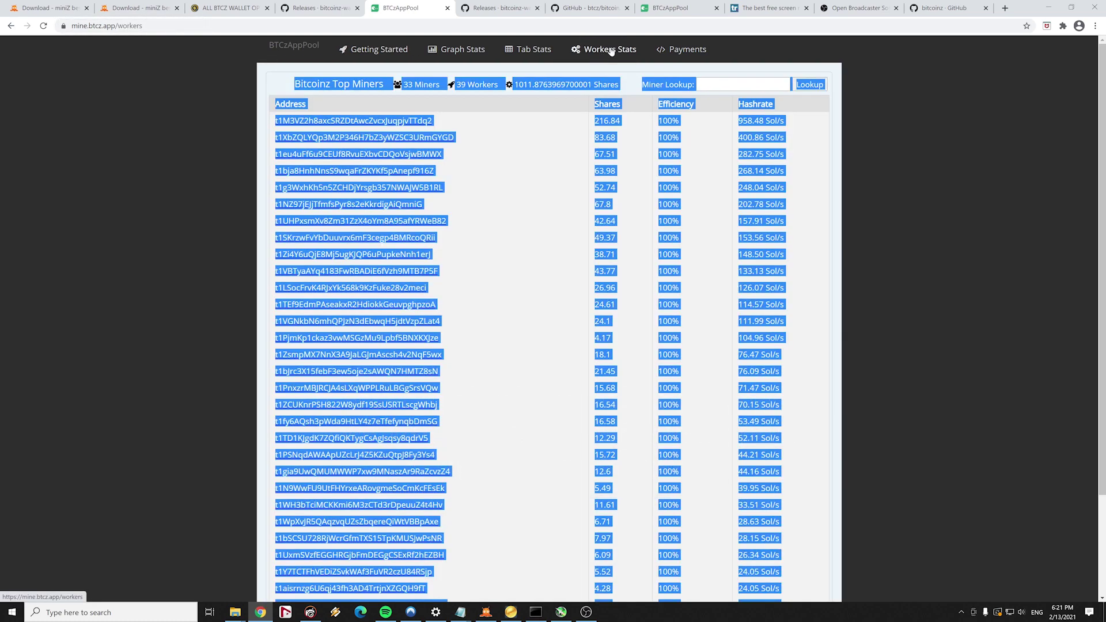
left_click(538, 173)
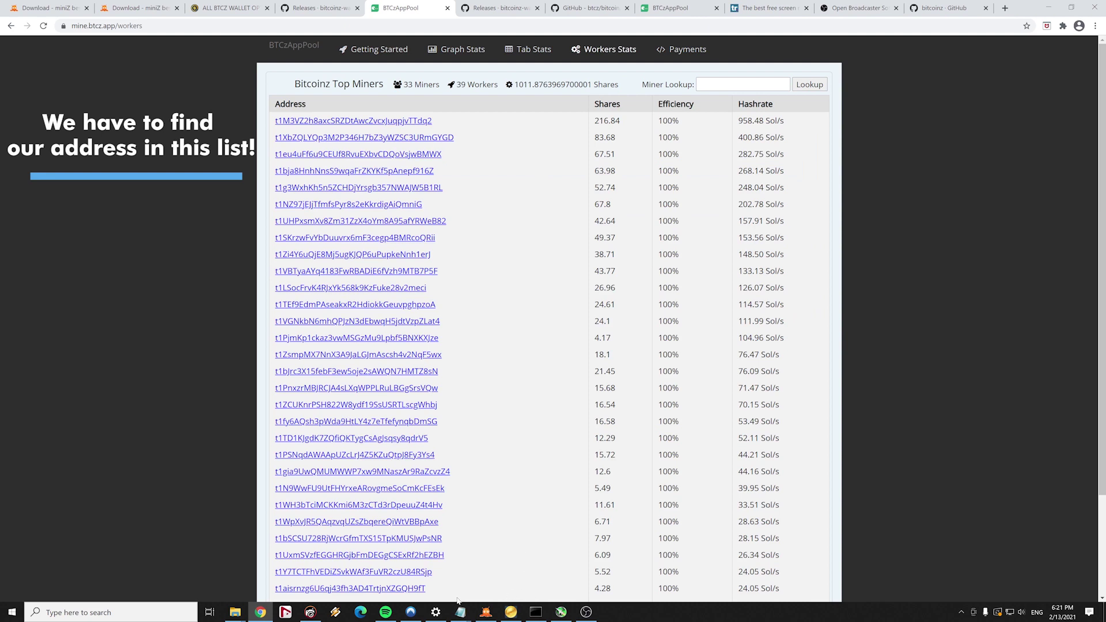
left_click(510, 612)
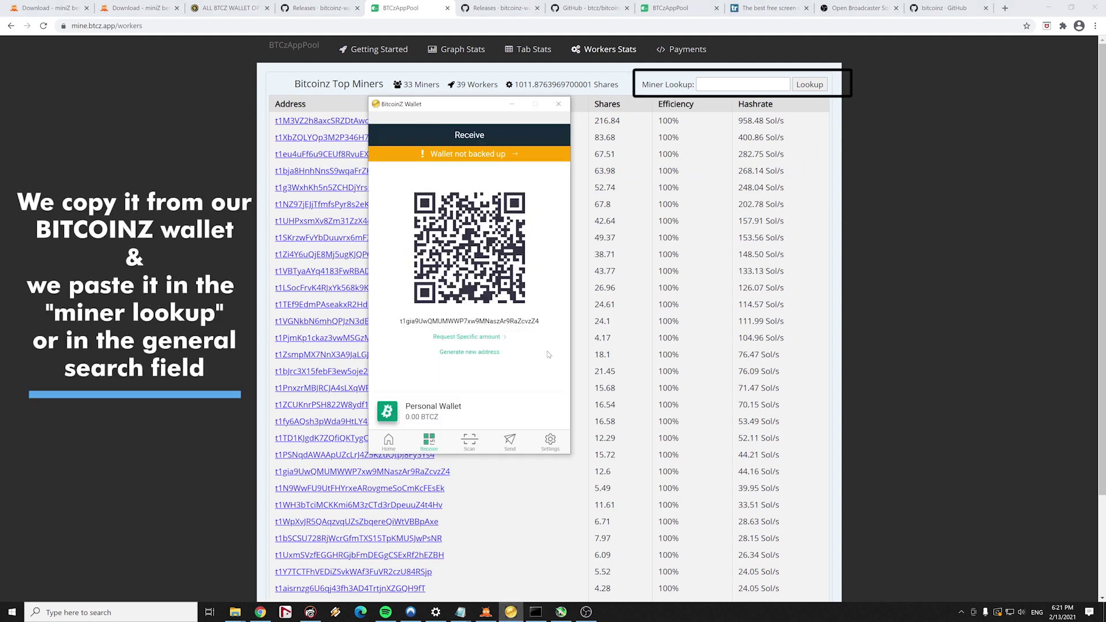
left_click(544, 321)
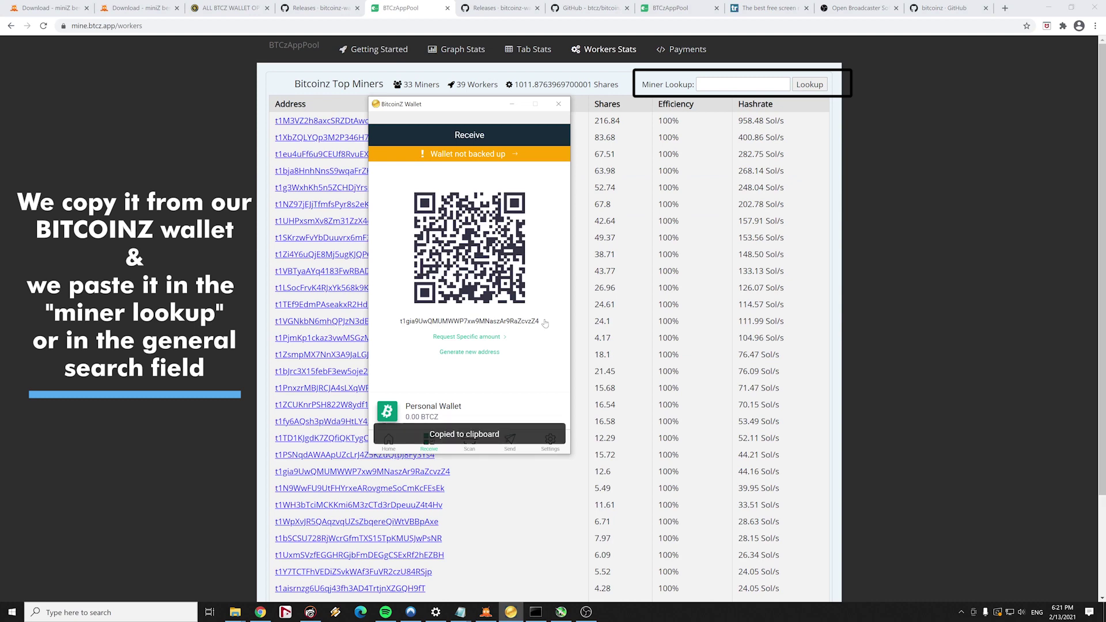
left_click(512, 103)
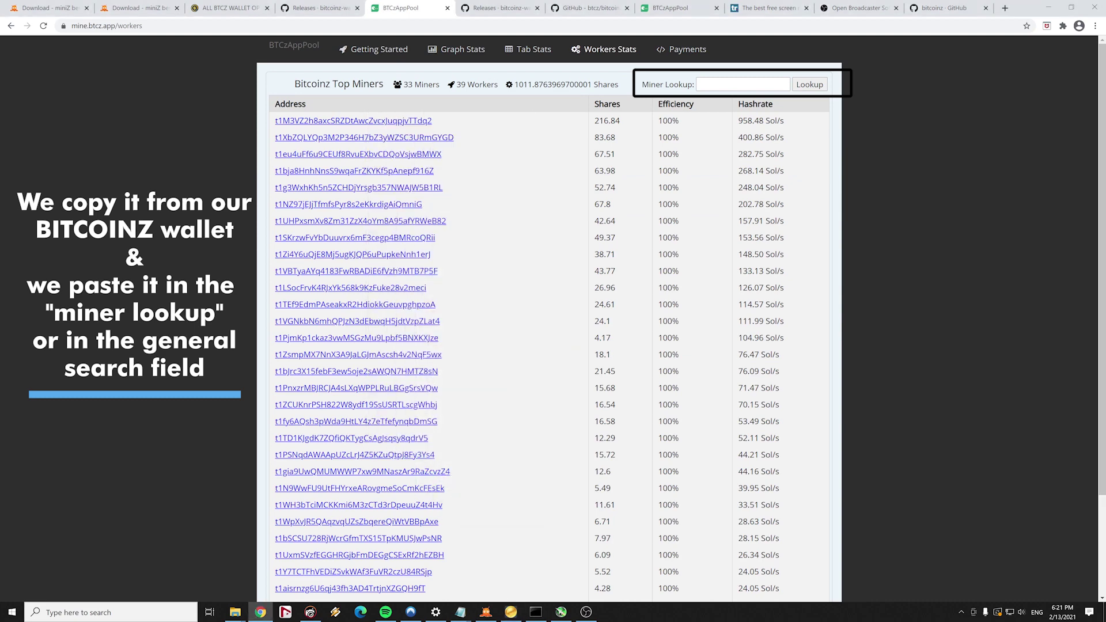
- Find the copied wallet address in the pool's miners list and open its statistics
key("ctrl+f")
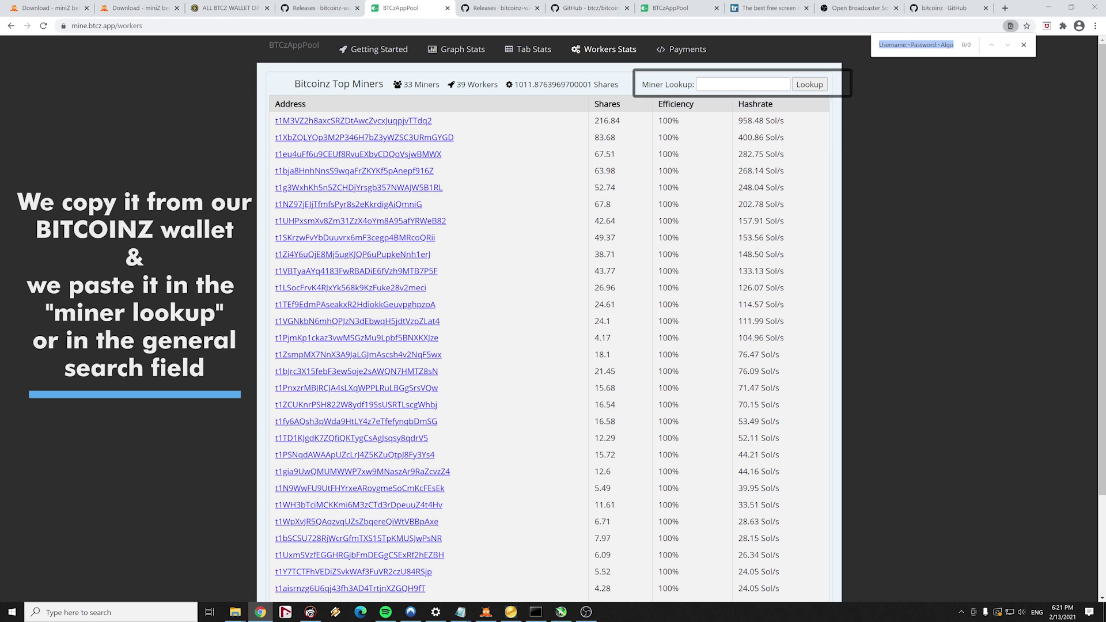
key("ctrl+v")
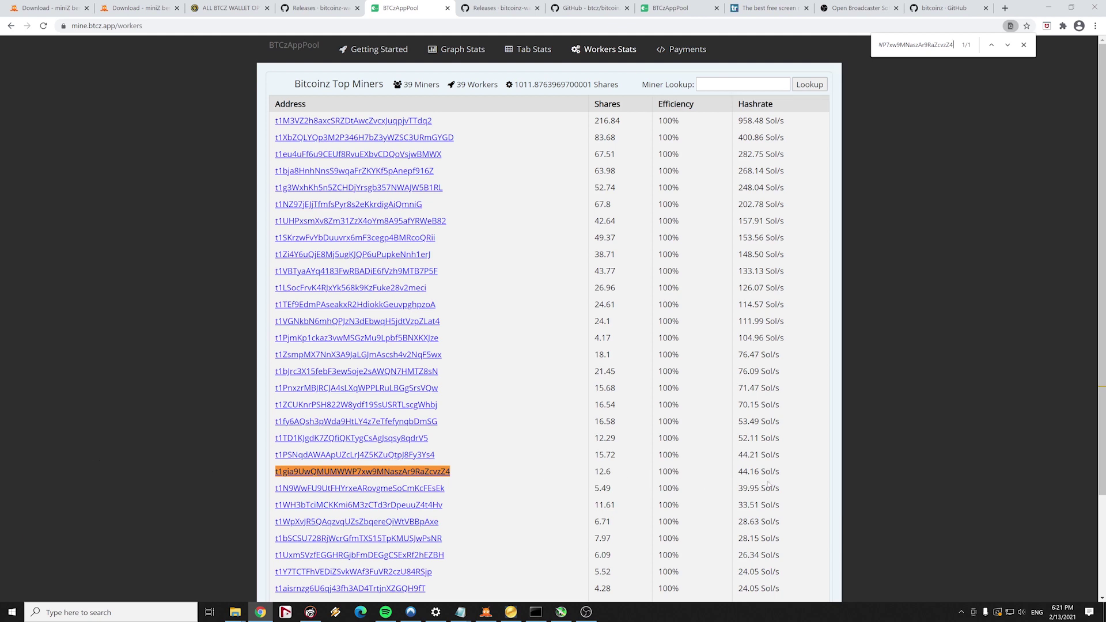
left_click(436, 472)
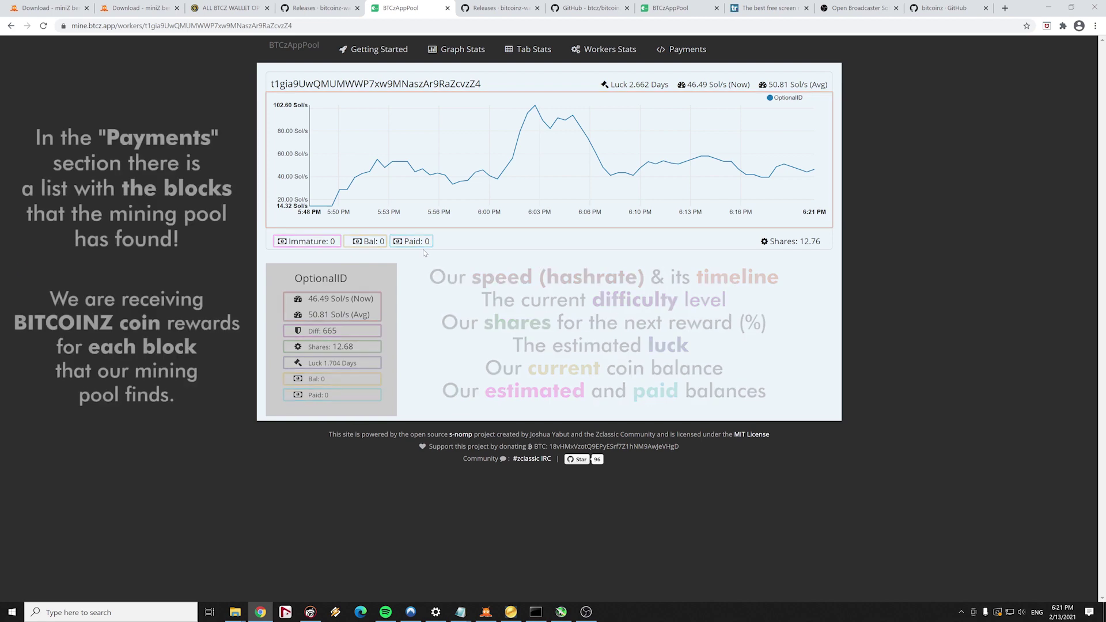
- Open the mining pool's Payments section
left_click(670, 50)
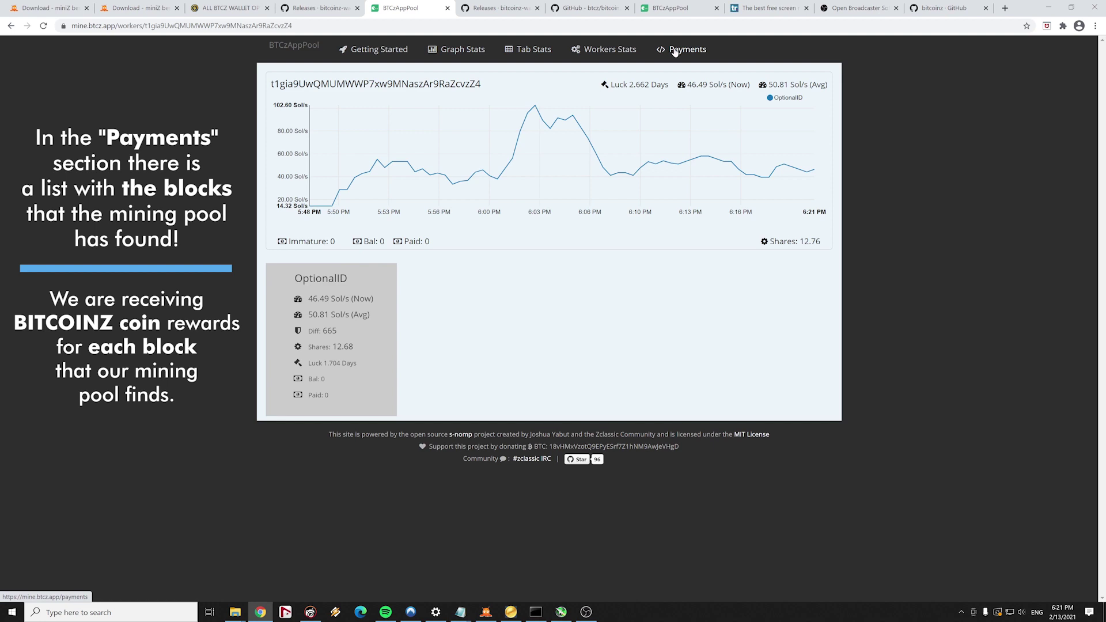